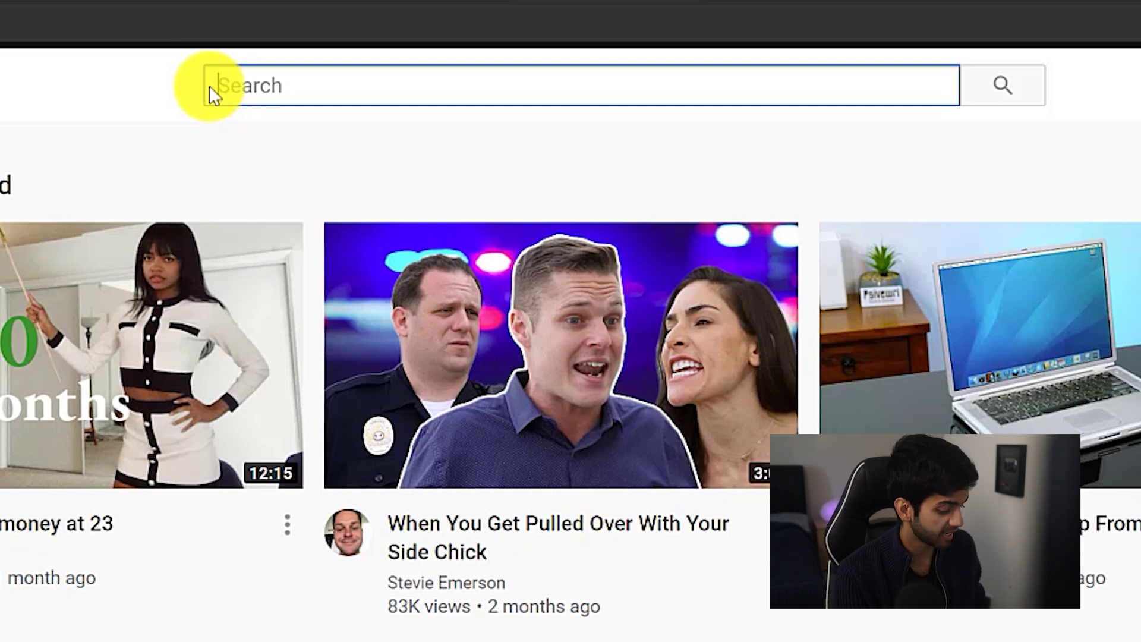
- Enter "zoom" in the YouTube search and extend it through the suggestions to "zoom tutorial for beginners 2020"
type("zoom")
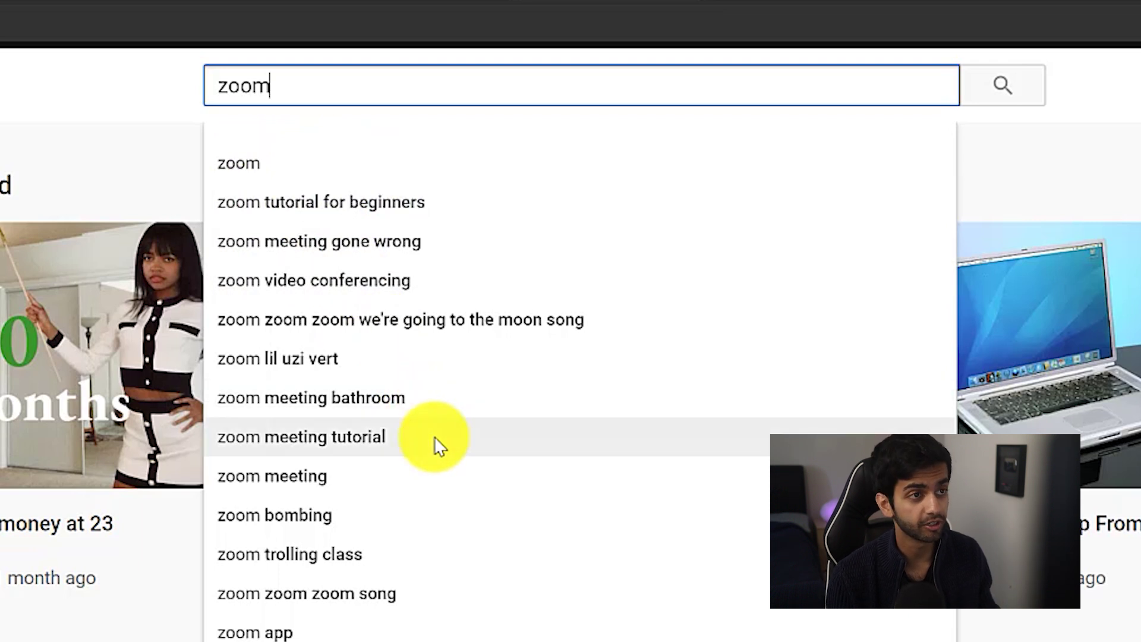
key("Down")
key("Down")
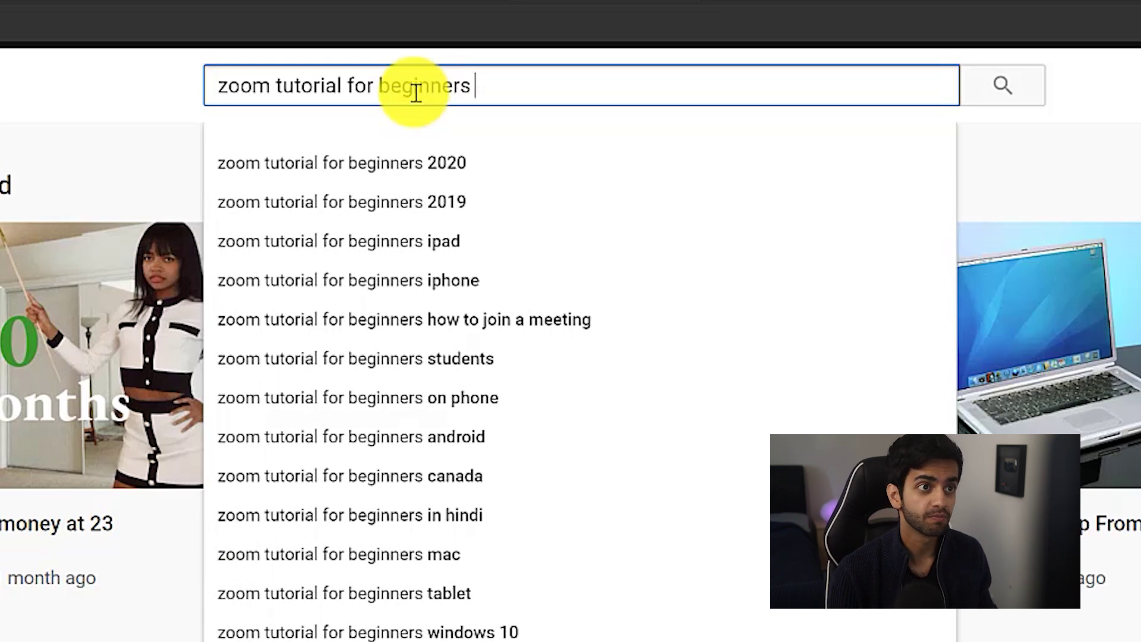
key("Down")
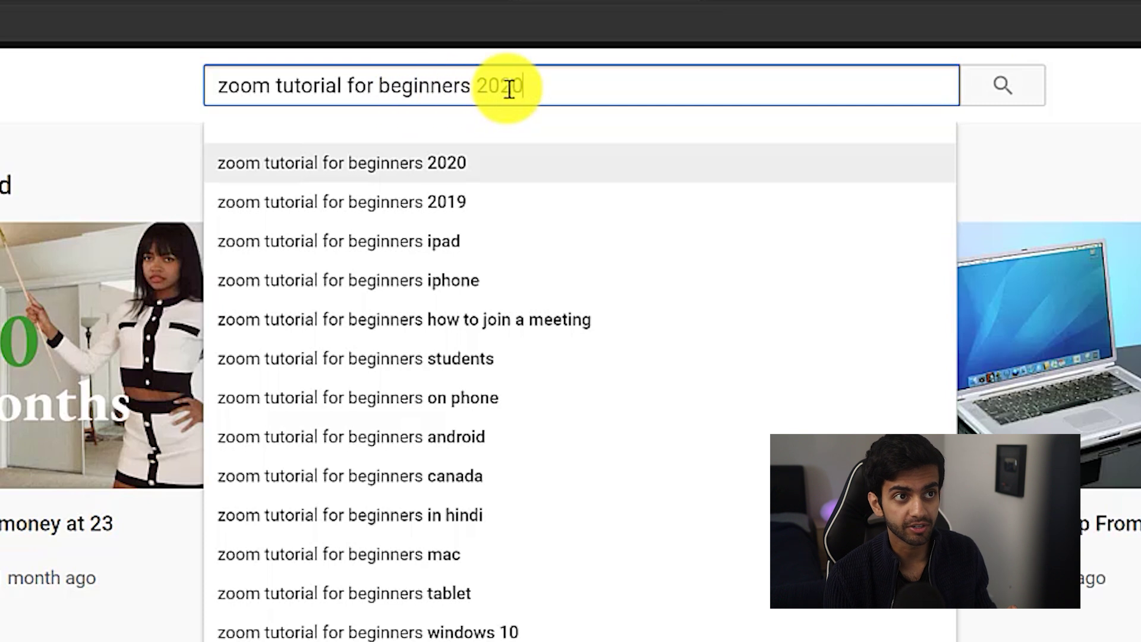
left_click_drag(523, 85, 216, 84)
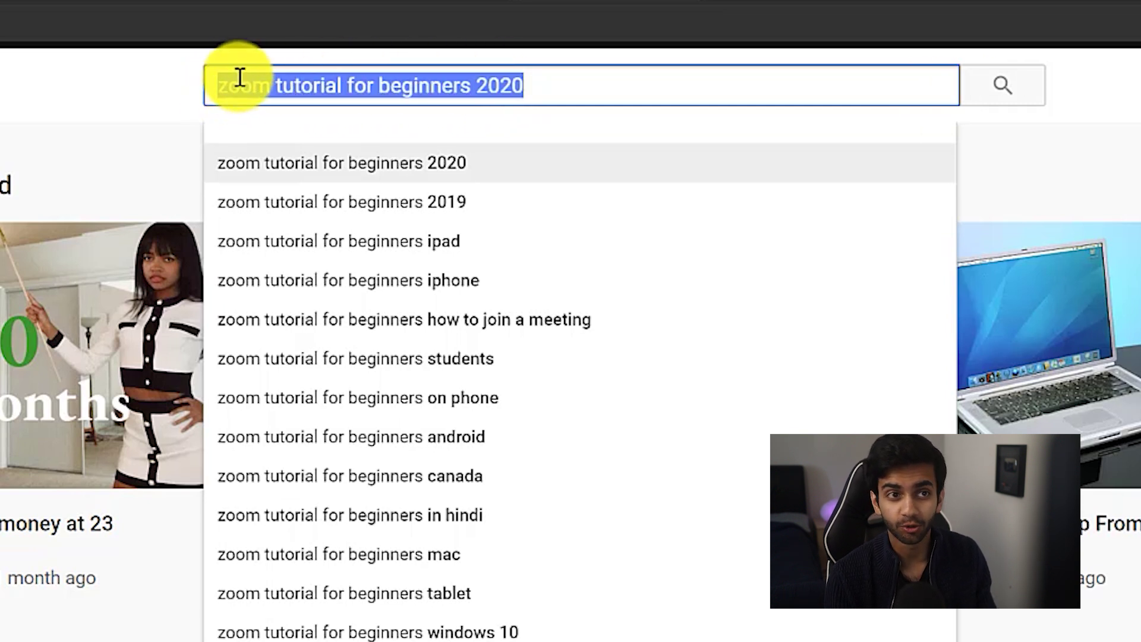
left_click(415, 79)
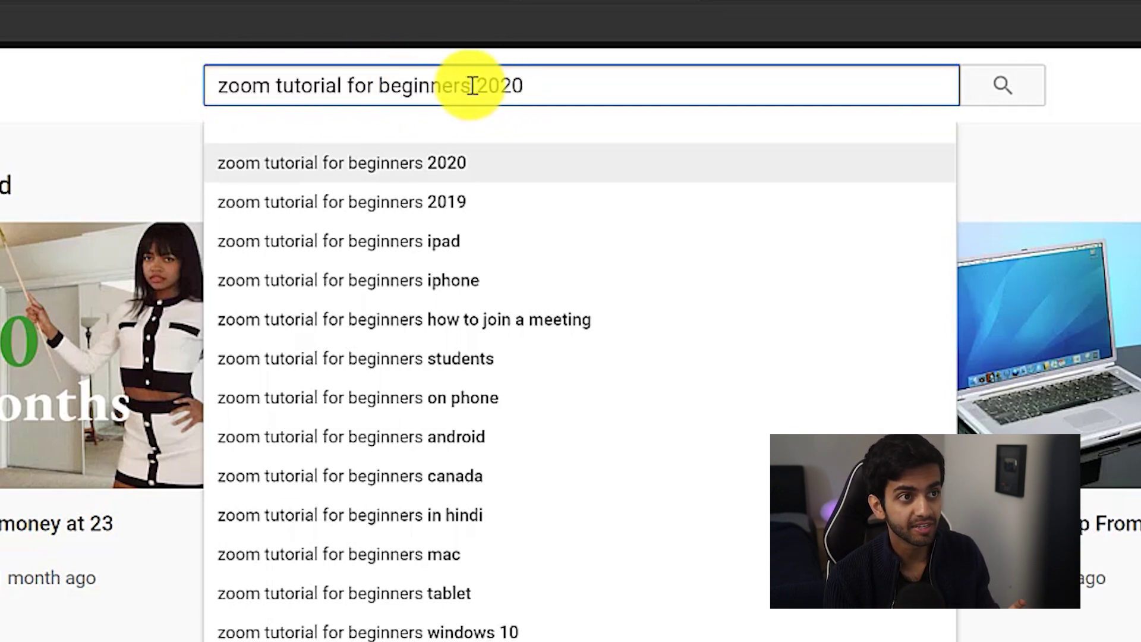
left_click_drag(528, 84, 216, 89)
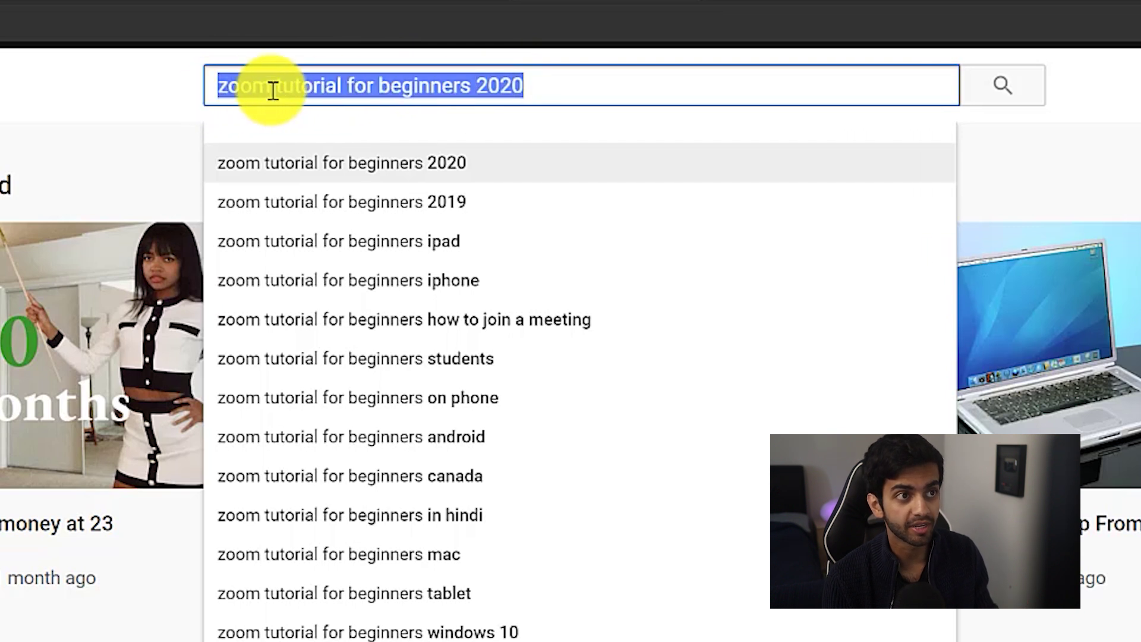
left_click(516, 87)
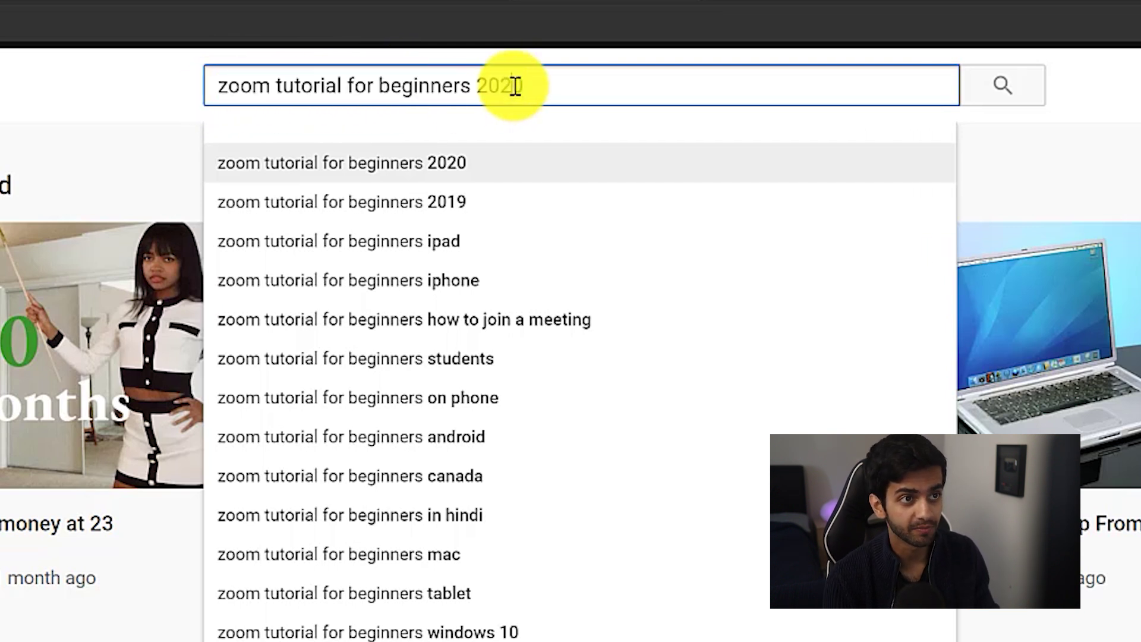
- Shorten the search text to "zoom" and put an underscore and a space before it to get suggestions for preceding words
left_click_drag(541, 85, 273, 89)
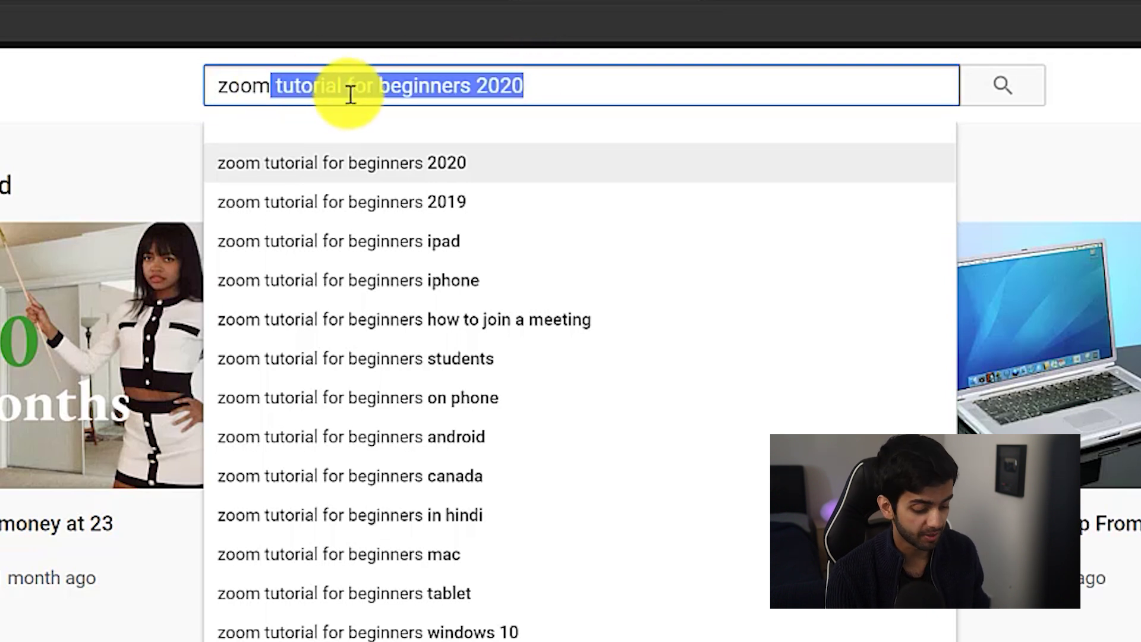
key("BackSpace")
key("Left")
key("Left")
key("Left")
key("Left")
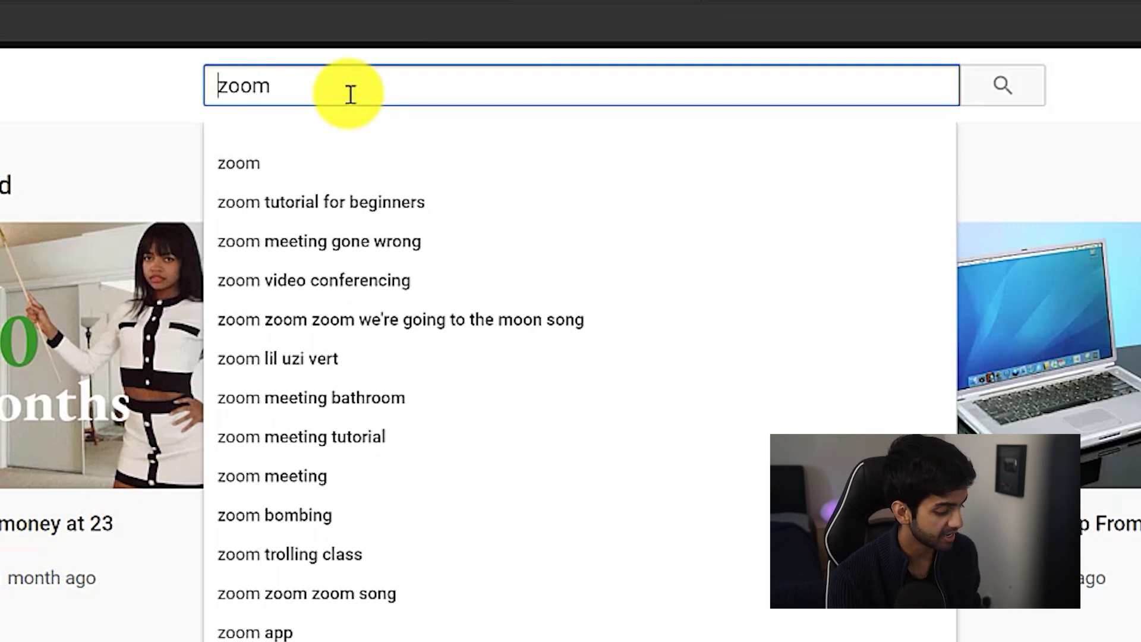
type("_")
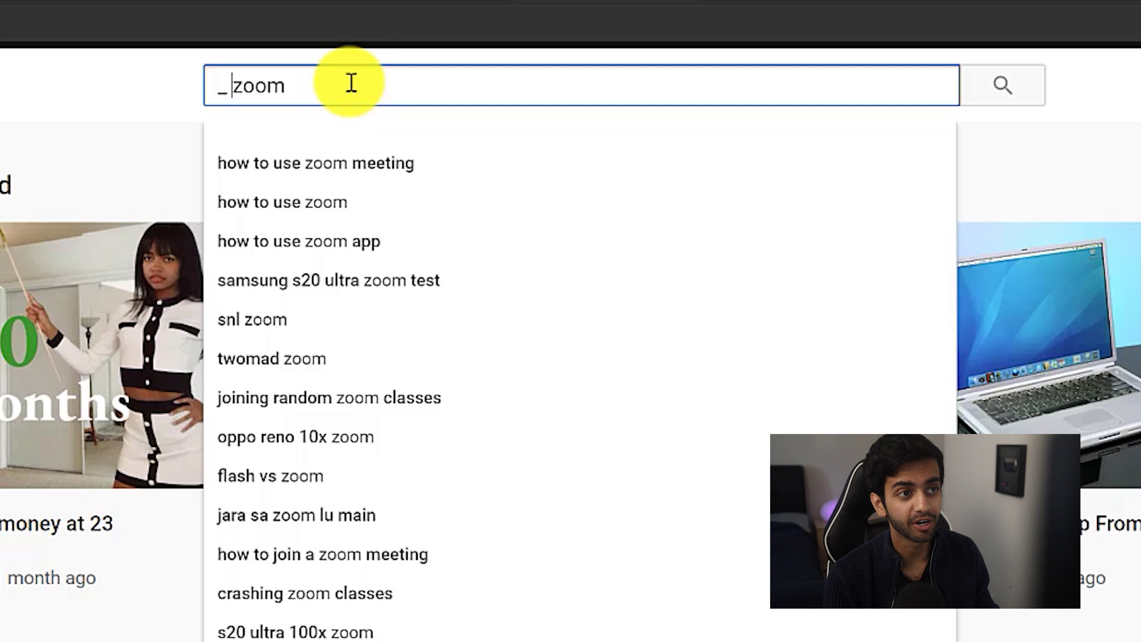
double_click(235, 83)
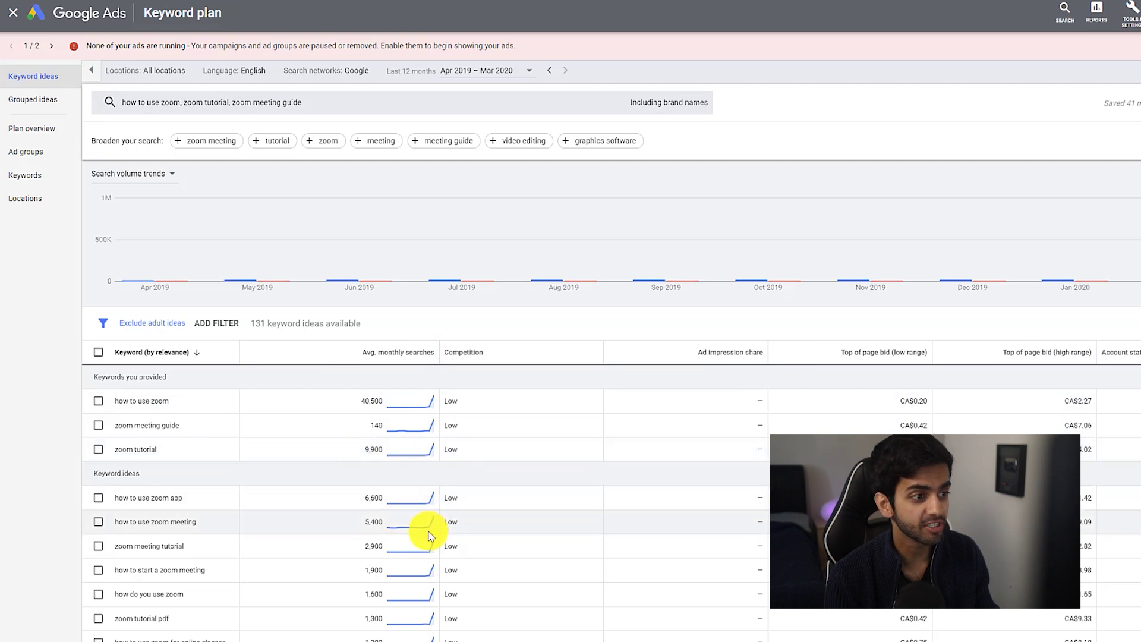
- In the Google Ads keyword plan, sort the Zoom keyword ideas by average monthly searches and review them
scroll(431, 535, "down", 5)
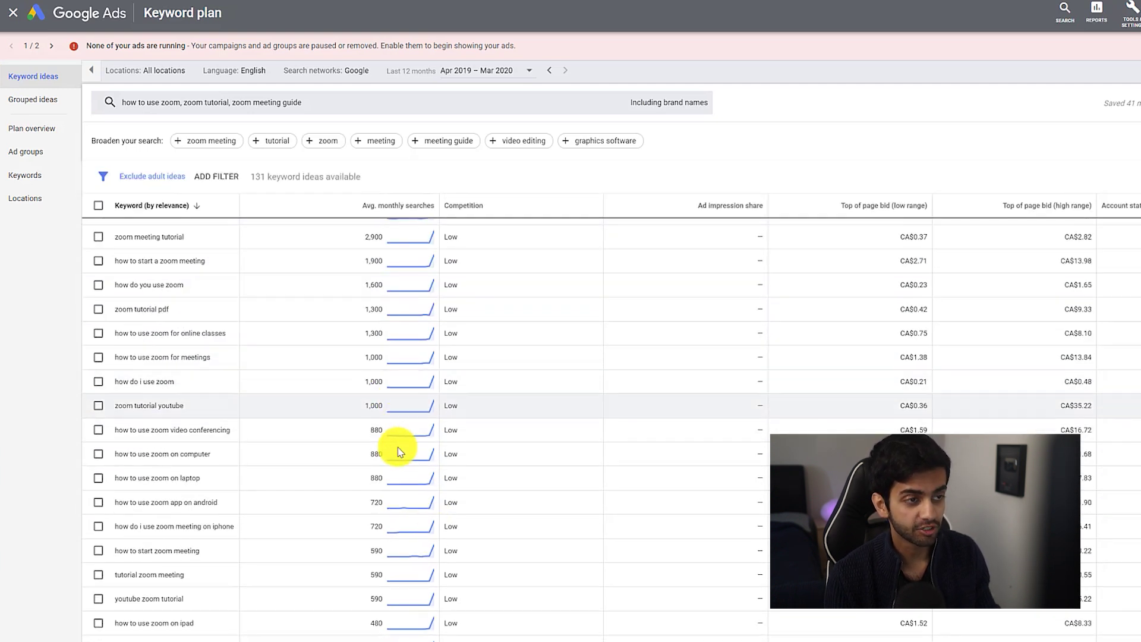
scroll(379, 481, "up", 2)
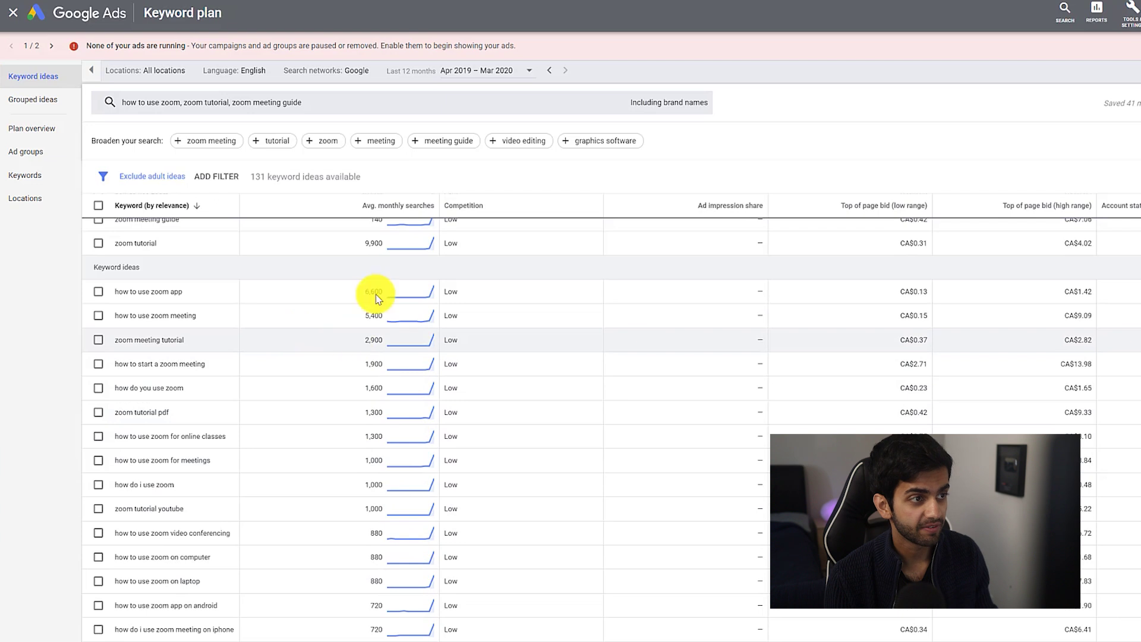
left_click(395, 205)
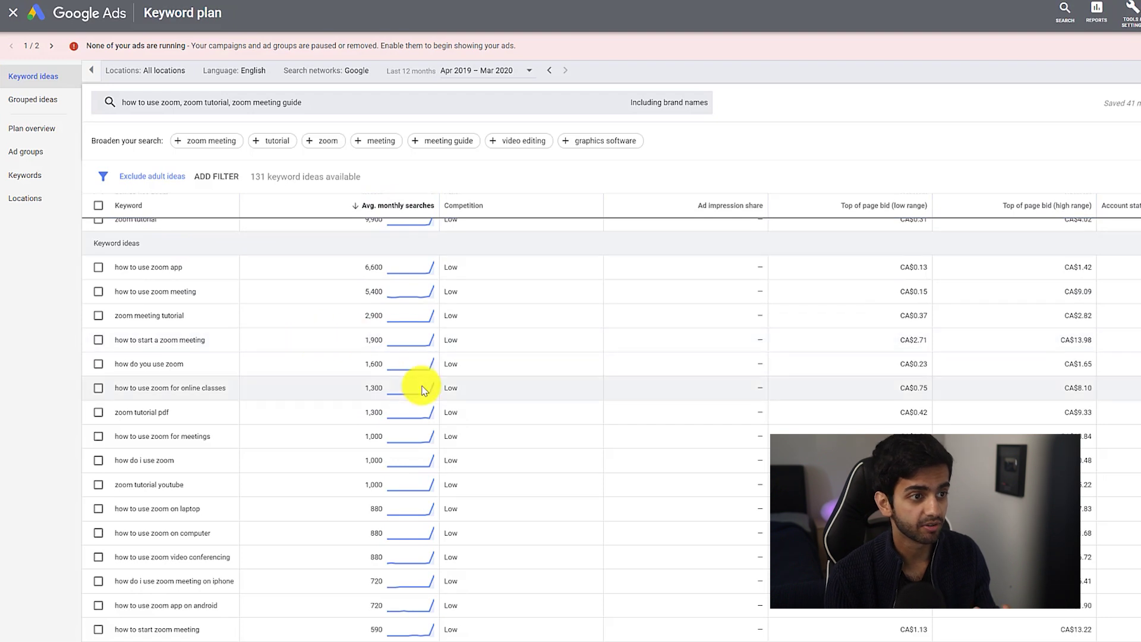
scroll(421, 384, "up", 3)
scroll(437, 416, "down", 2)
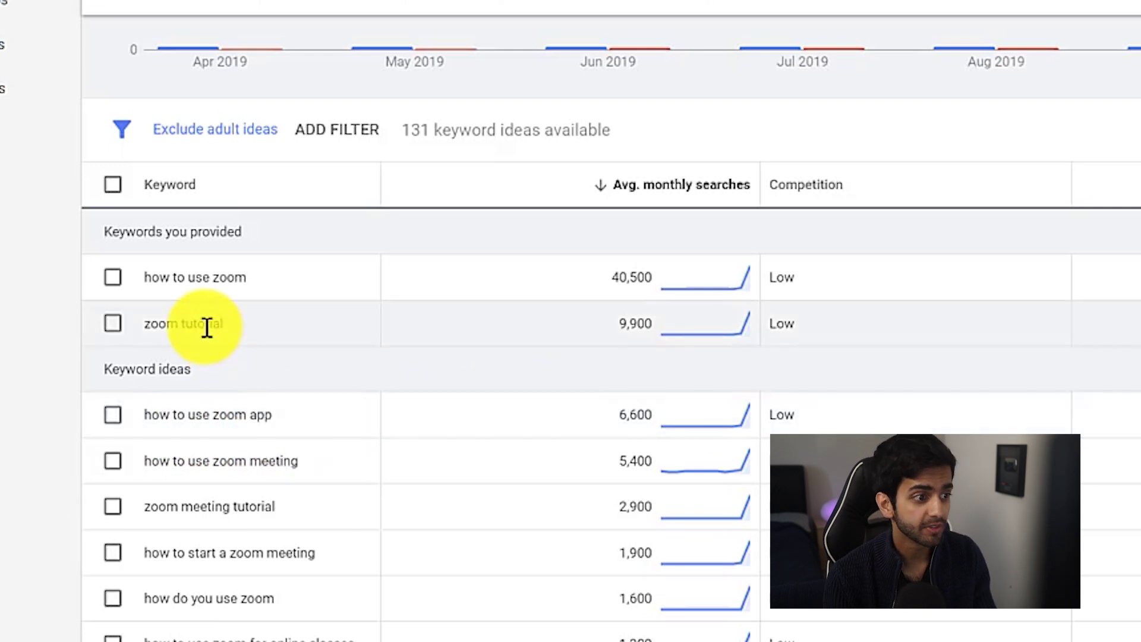
scroll(287, 403, "down", 6)
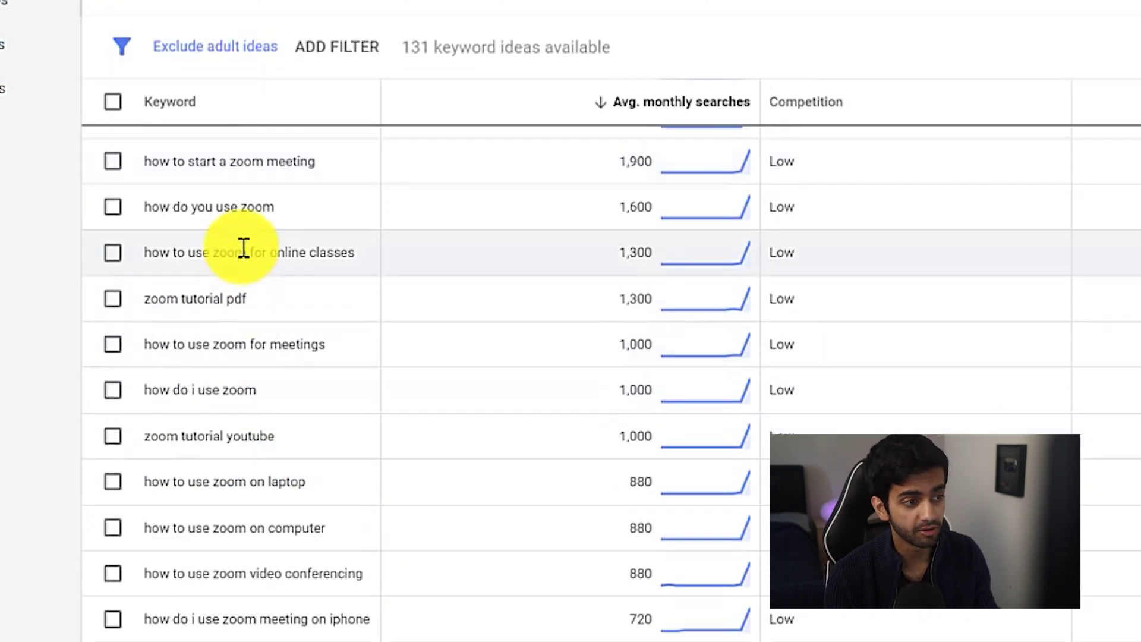
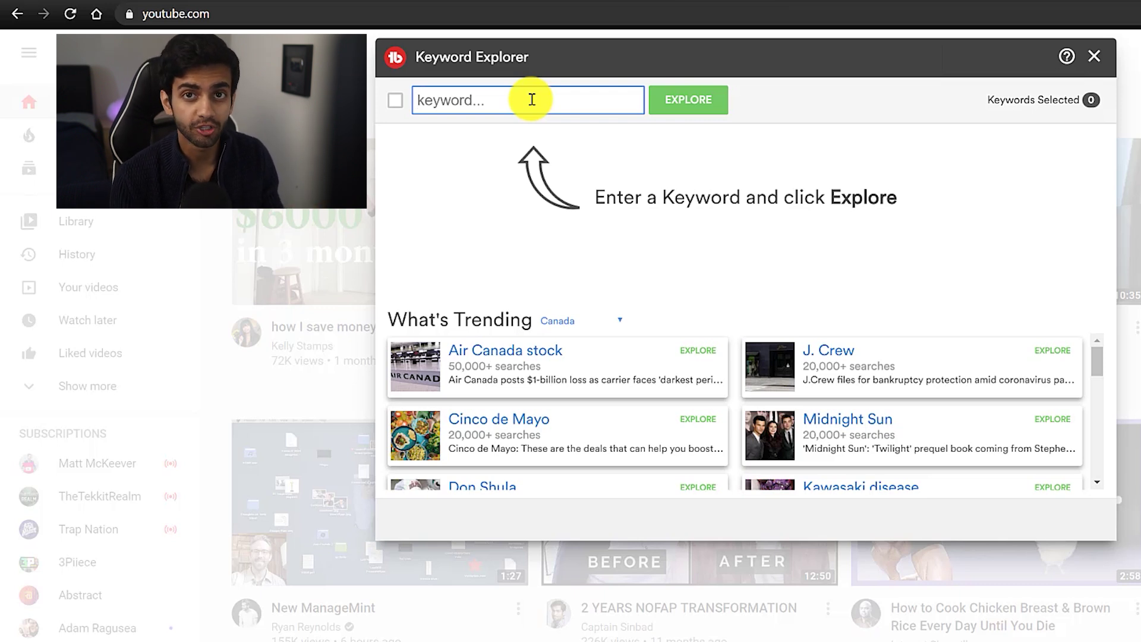
- In TubeBuddy's Keyword Explorer on YouTube, explore the keyword "how to use zoom"
type("z")
key("BackSpace")
type("how to use zoom")
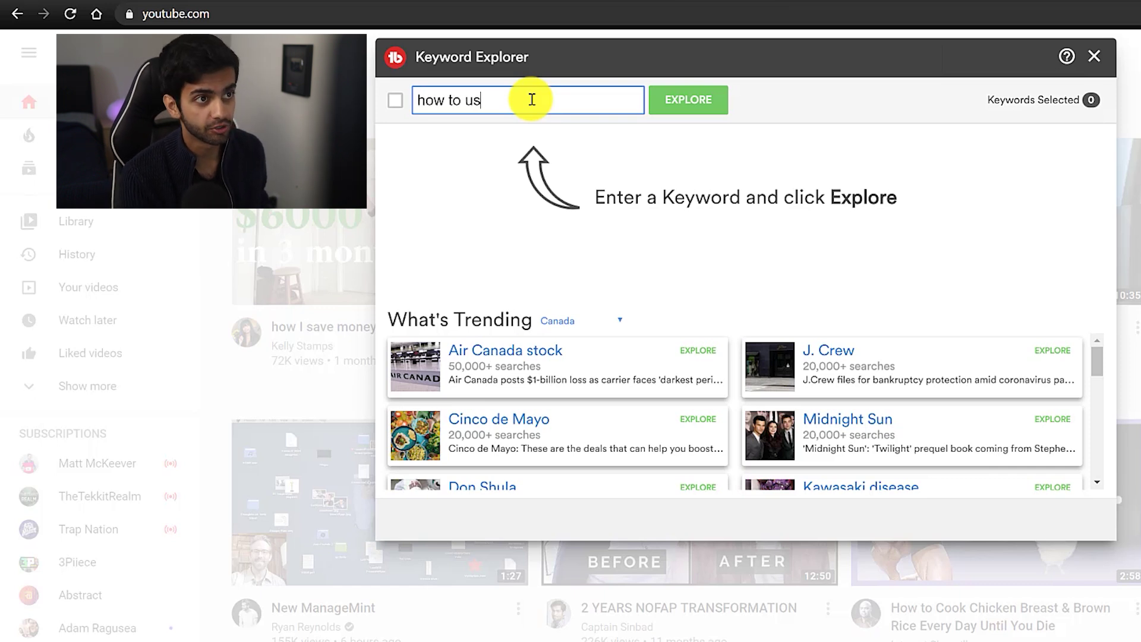
left_click(670, 108)
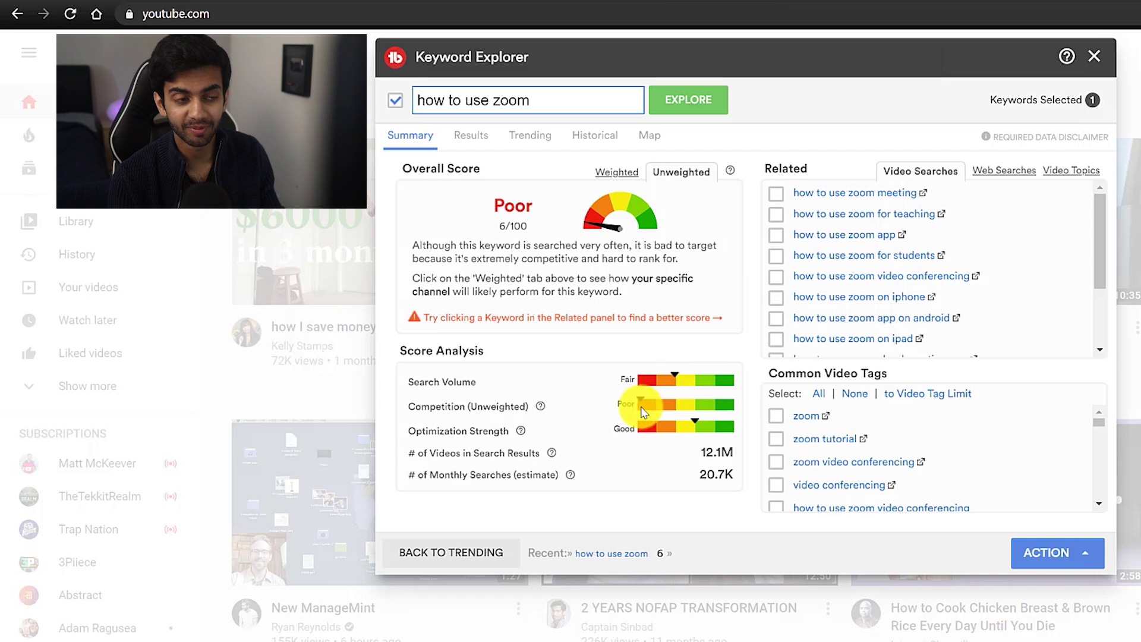
- Examine the score analysis, estimated monthly searches and common video tags for "how to use zoom"
scroll(673, 405, "down", 1)
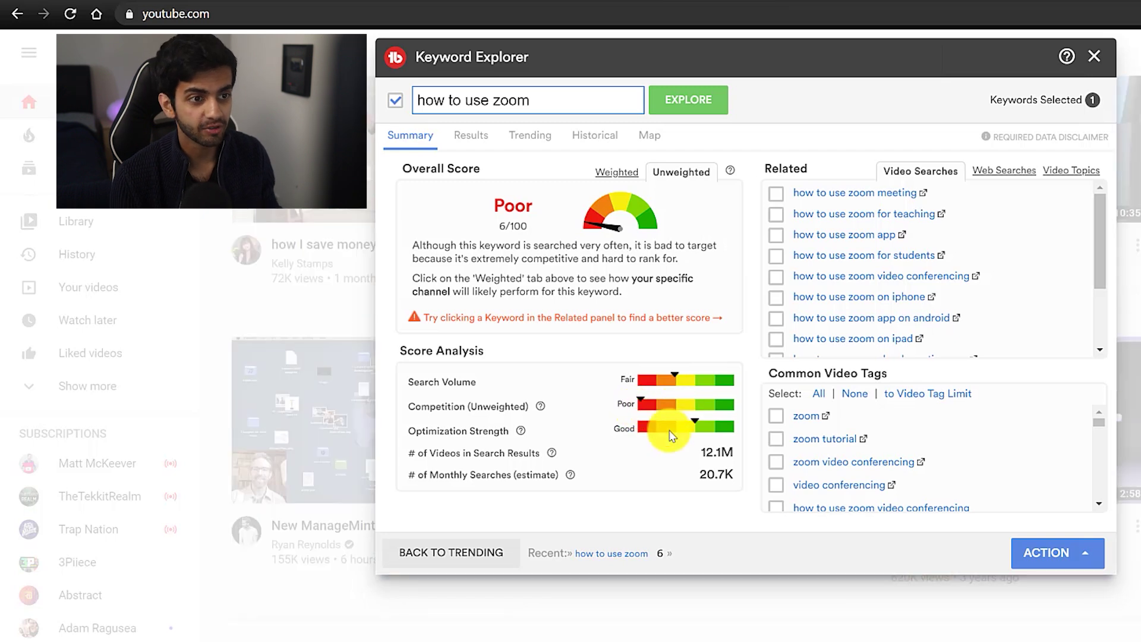
triple_click(702, 474)
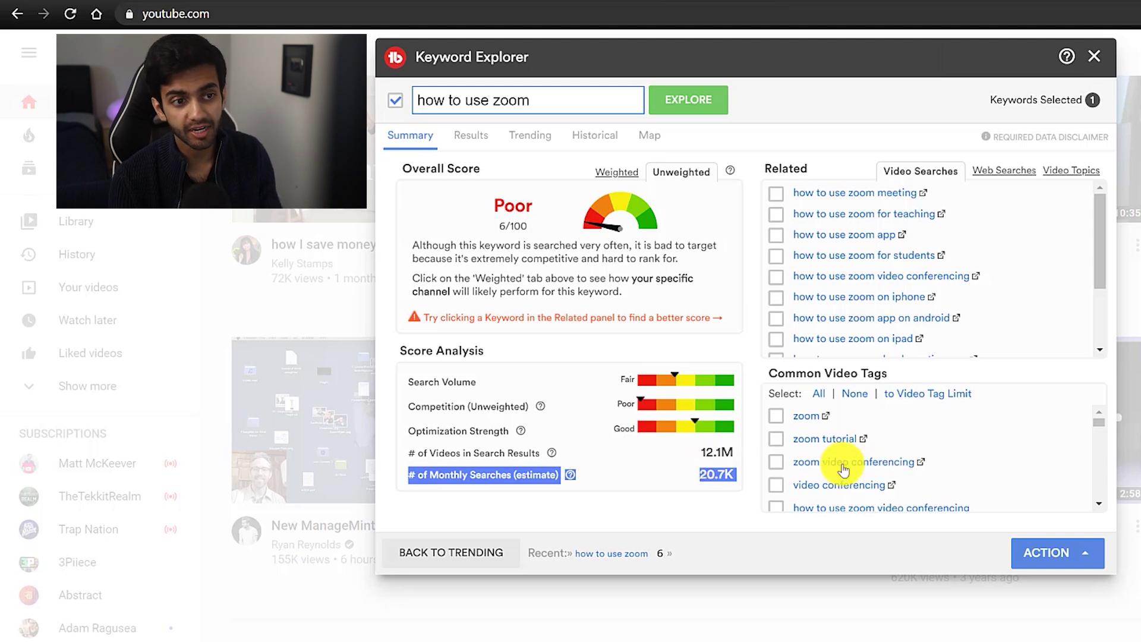
scroll(923, 463, "down", 1)
scroll(921, 464, "up", 1)
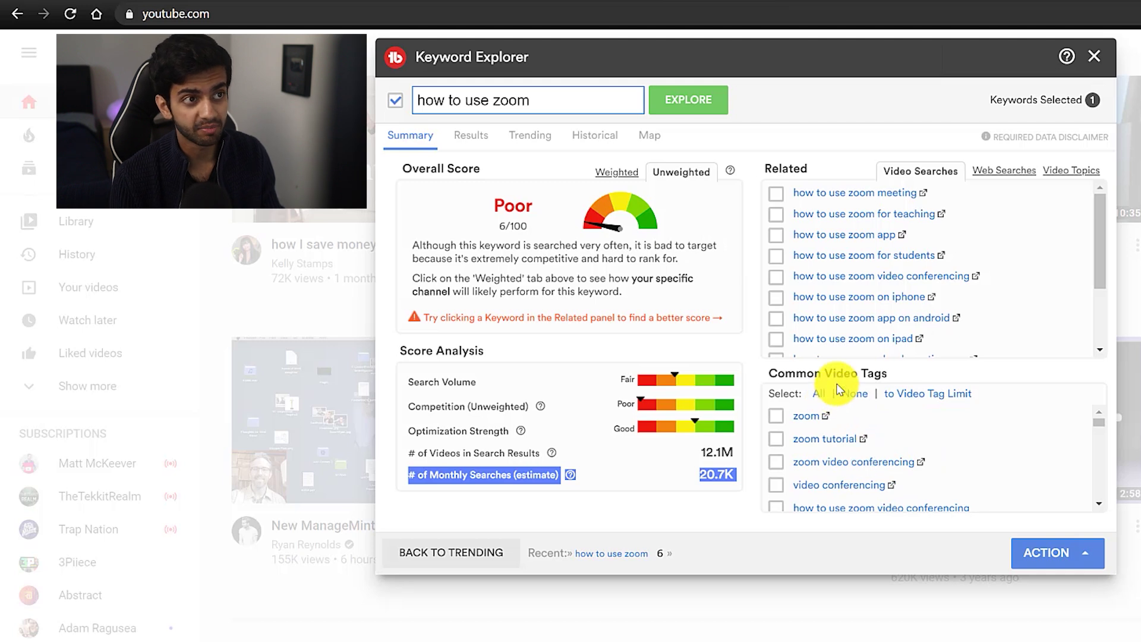
left_click_drag(543, 99, 405, 97)
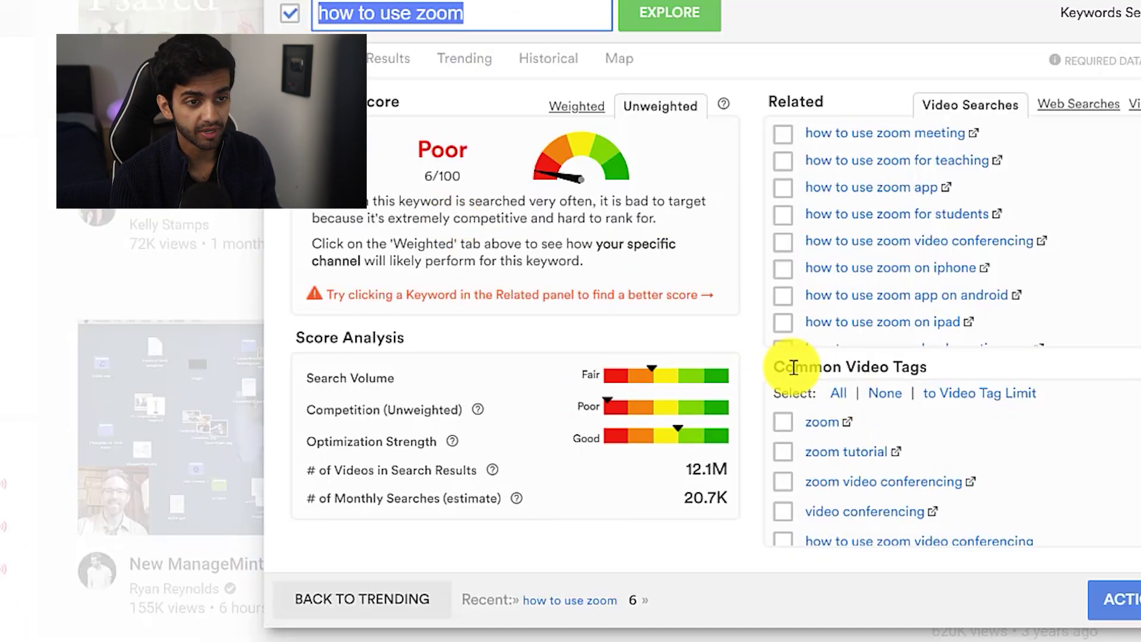
- Explore the common video tag "zoom tutorial" and check its estimated monthly searches
left_click(835, 452)
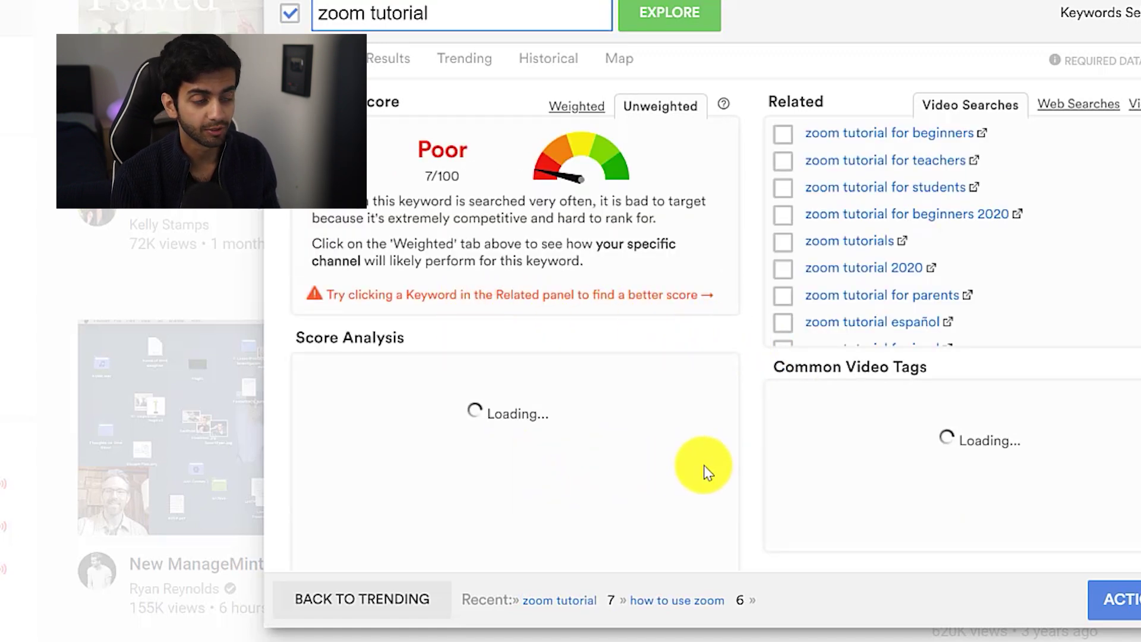
scroll(703, 467, "down", 3)
scroll(683, 469, "up", 2)
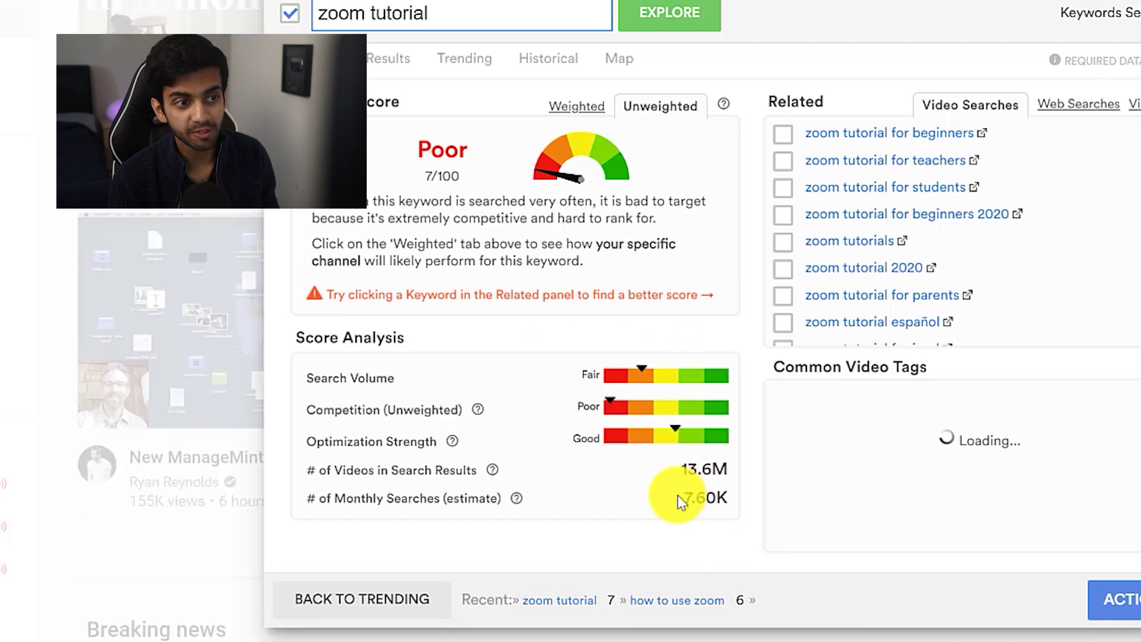
left_click_drag(685, 499, 728, 498)
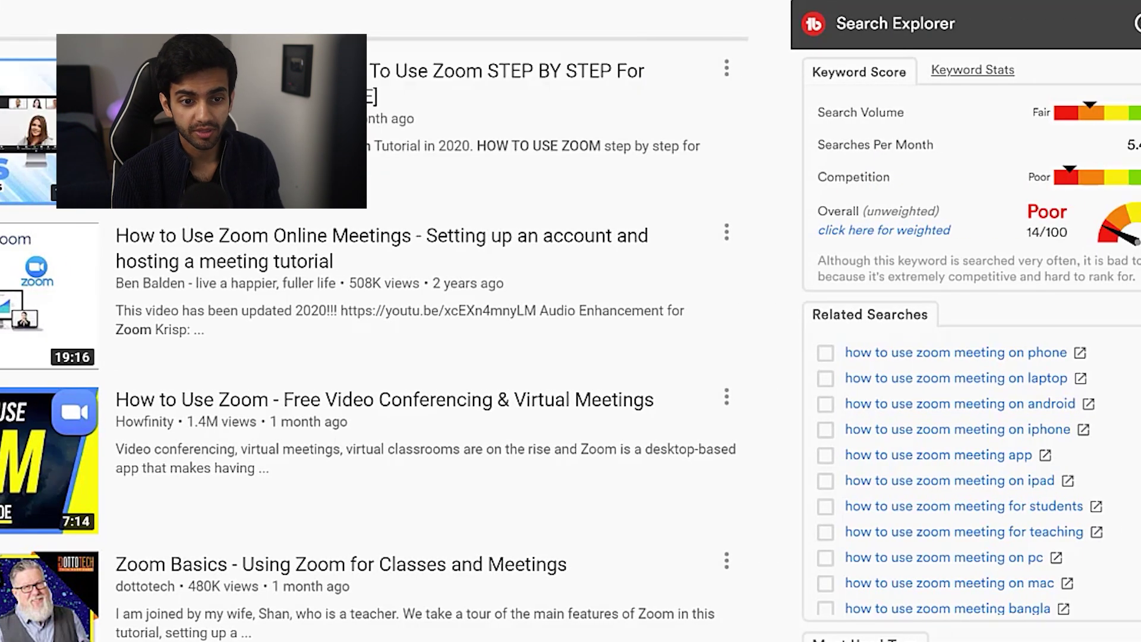
- Examine the ranking videos, related searches and most used tags for "how to use zoom meeting", including the page of Ziovo's video
scroll(1044, 484, "down", 5)
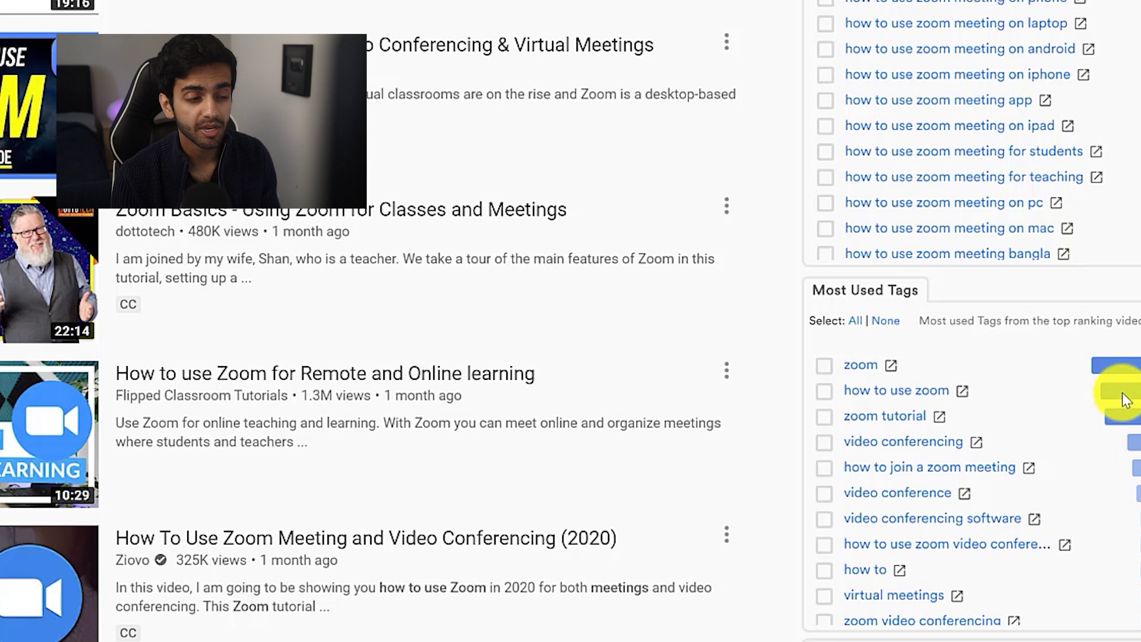
scroll(443, 636, "up", 5)
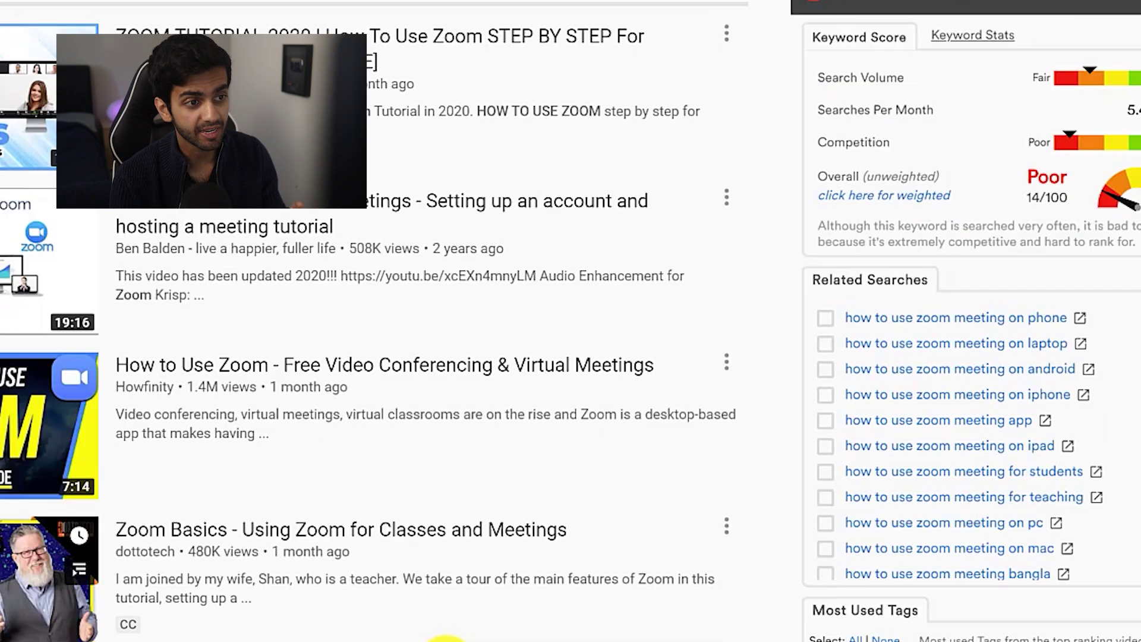
scroll(443, 630, "down", 5)
scroll(443, 630, "up", 3)
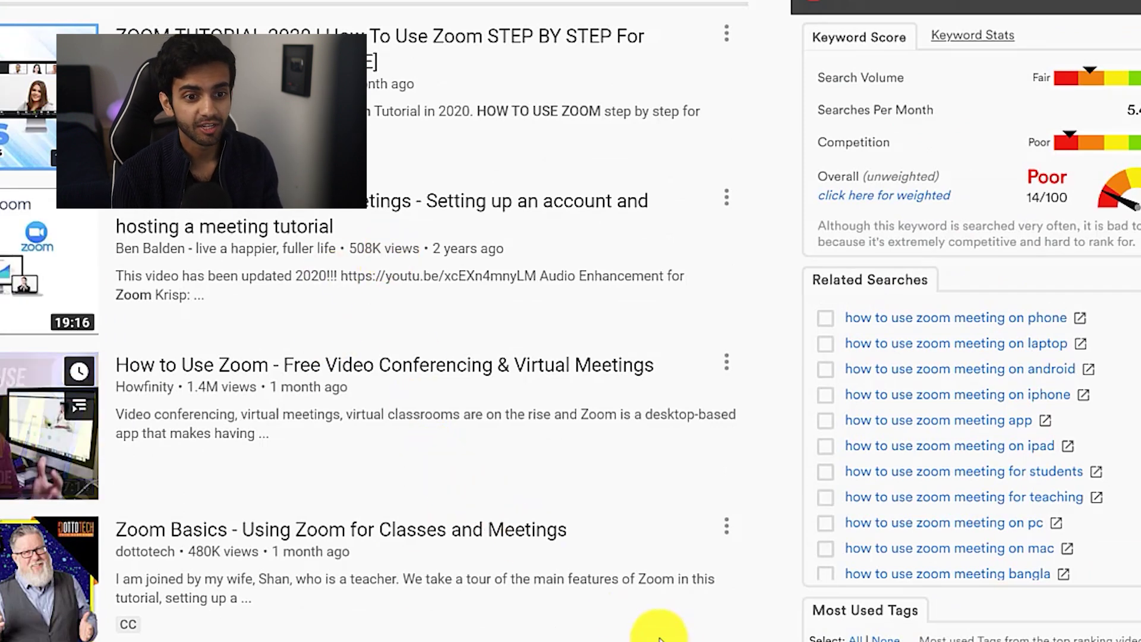
scroll(621, 612, "down", 4)
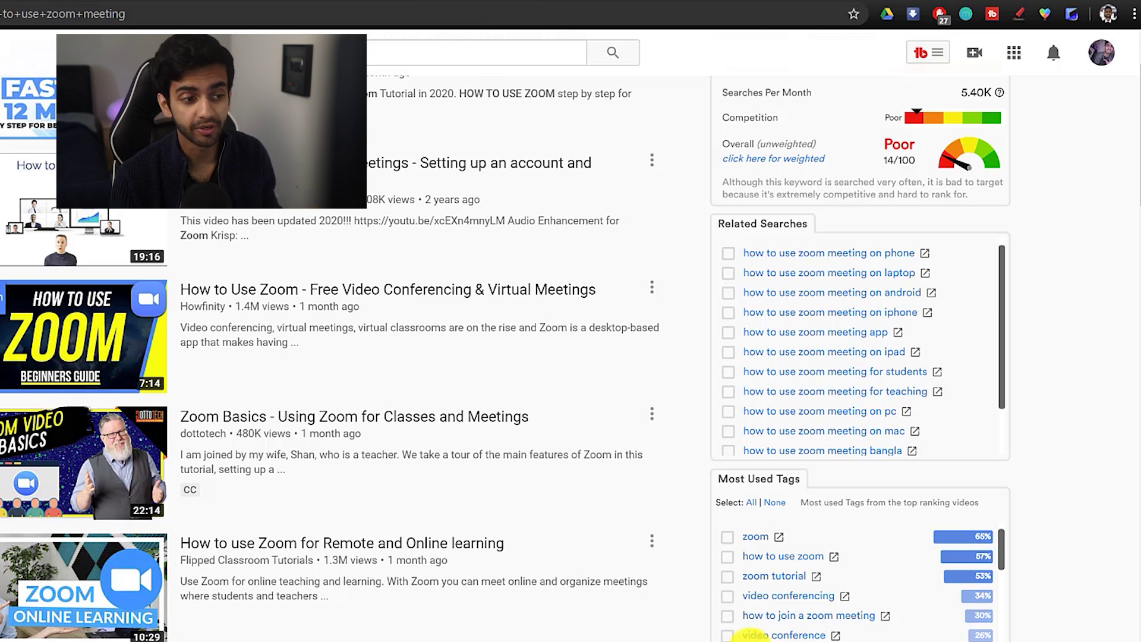
scroll(856, 582, "down", 2)
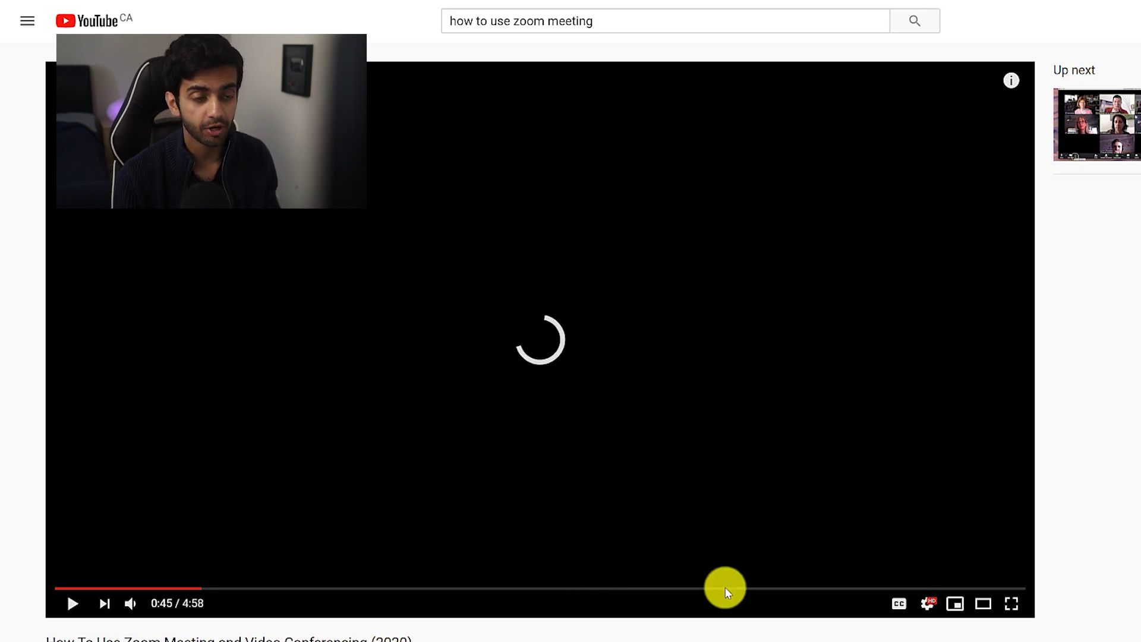
scroll(757, 581, "down", 2)
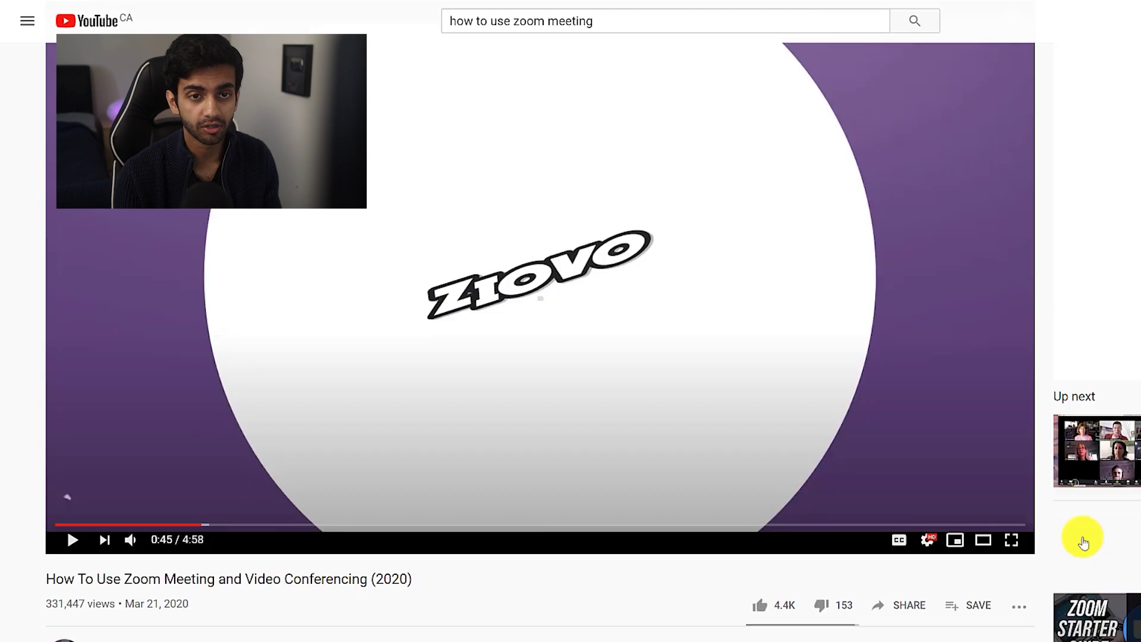
scroll(1112, 360, "up", 1)
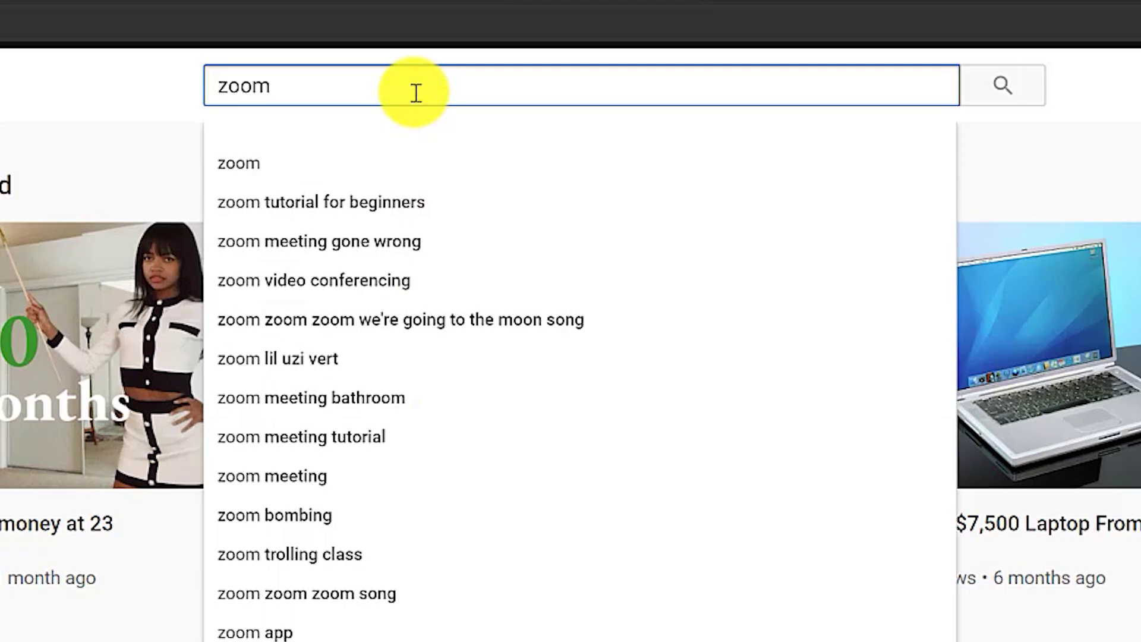
- Extend the YouTube search "zoom" to "zoom tutorial for beginners" and check the estimated monthly searches for "how to use zoom" in Keyword Explorer
type("tutorial for beginners")
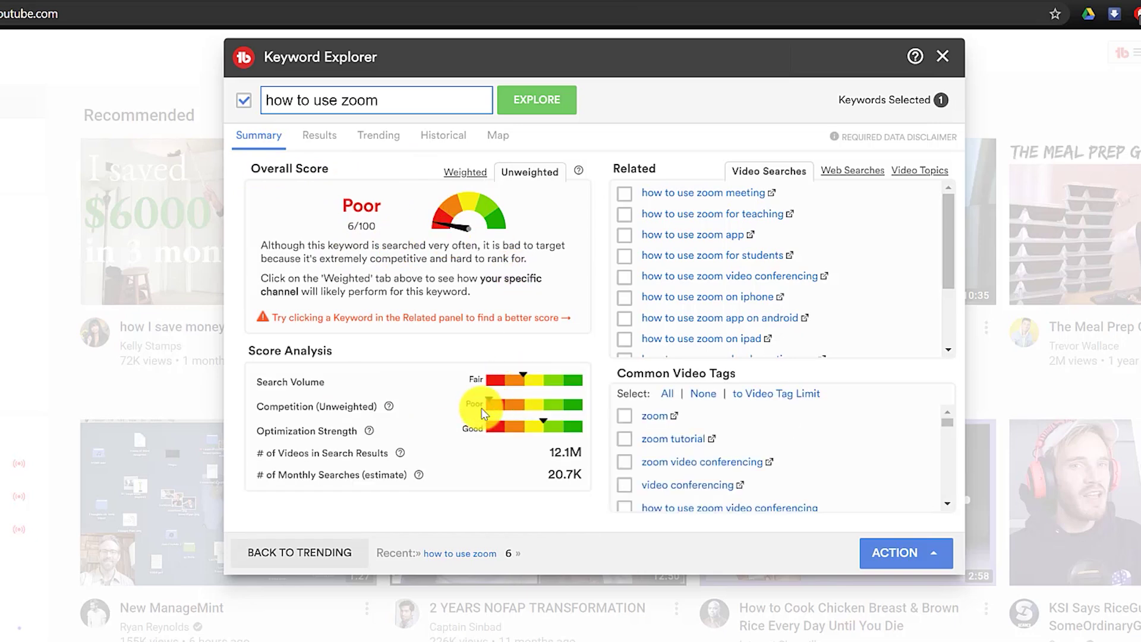
triple_click(560, 475)
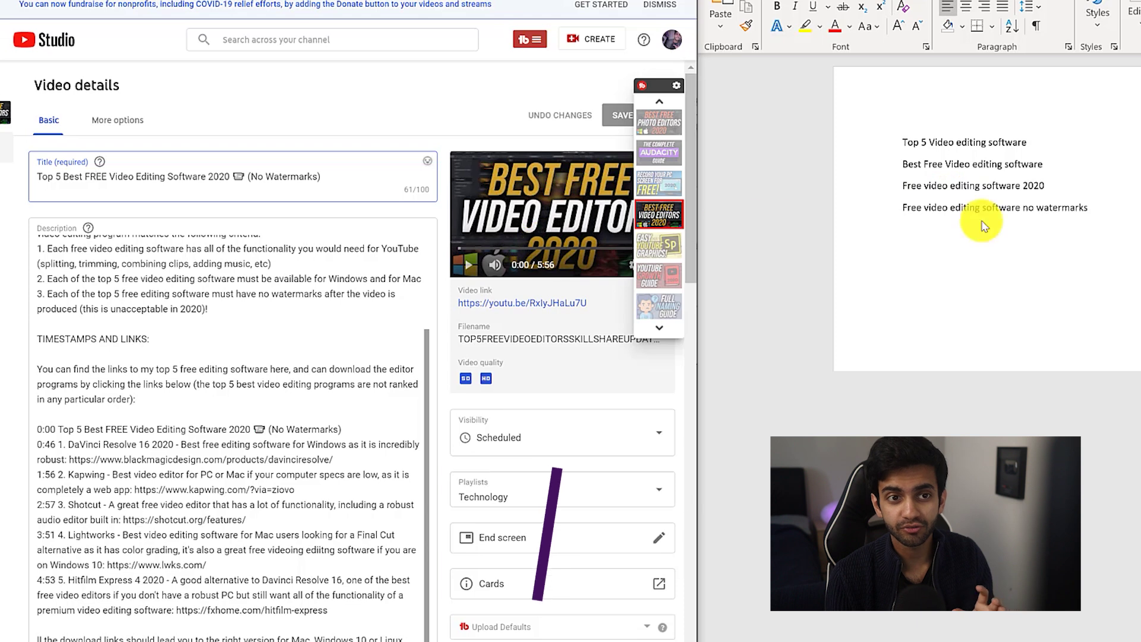
- Compare the full video title with the four keyword phrases listed in the Word document
left_click(1101, 213)
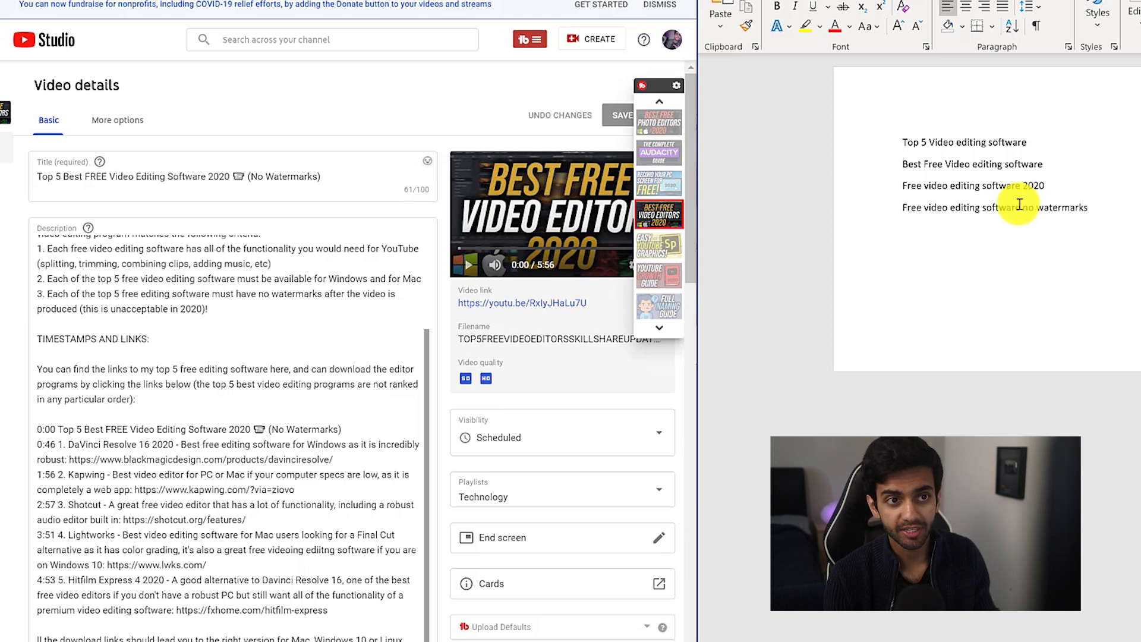
left_click(904, 145)
left_click(1117, 219, "shift")
left_click(336, 169)
left_click(29, 177)
left_click(419, 192, "shift")
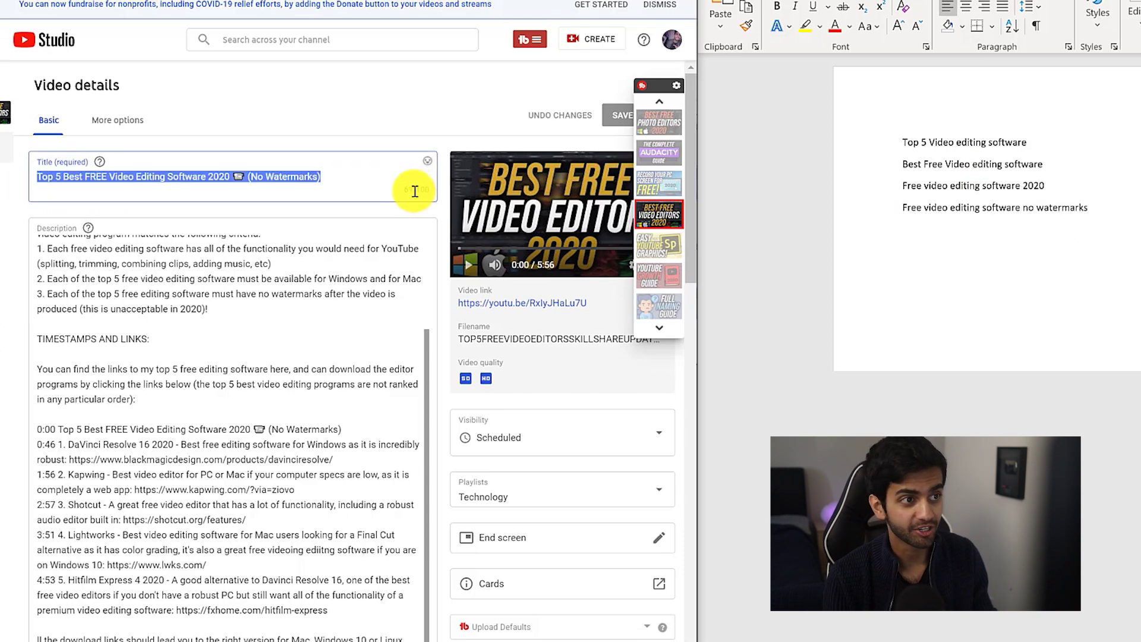
left_click(331, 175)
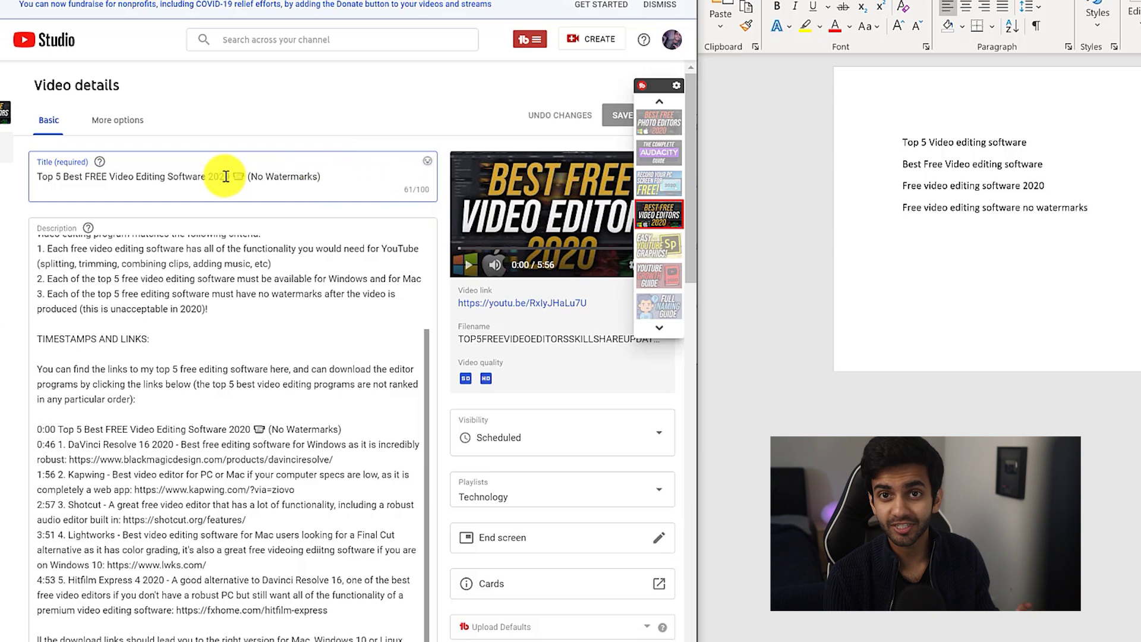
left_click(166, 177, "shift")
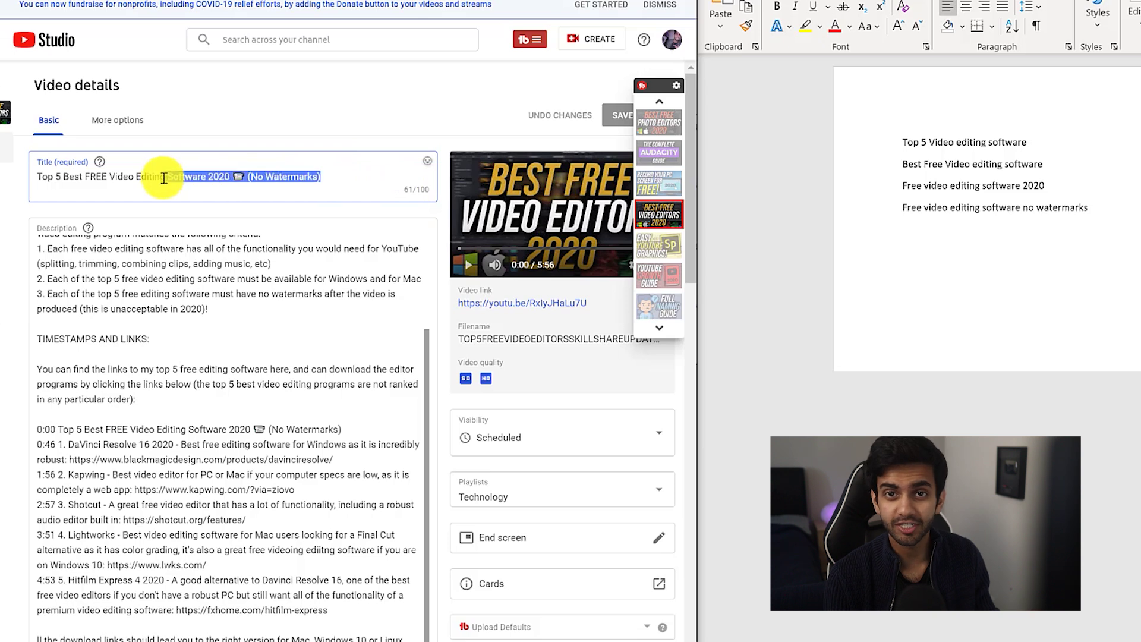
left_click(329, 177)
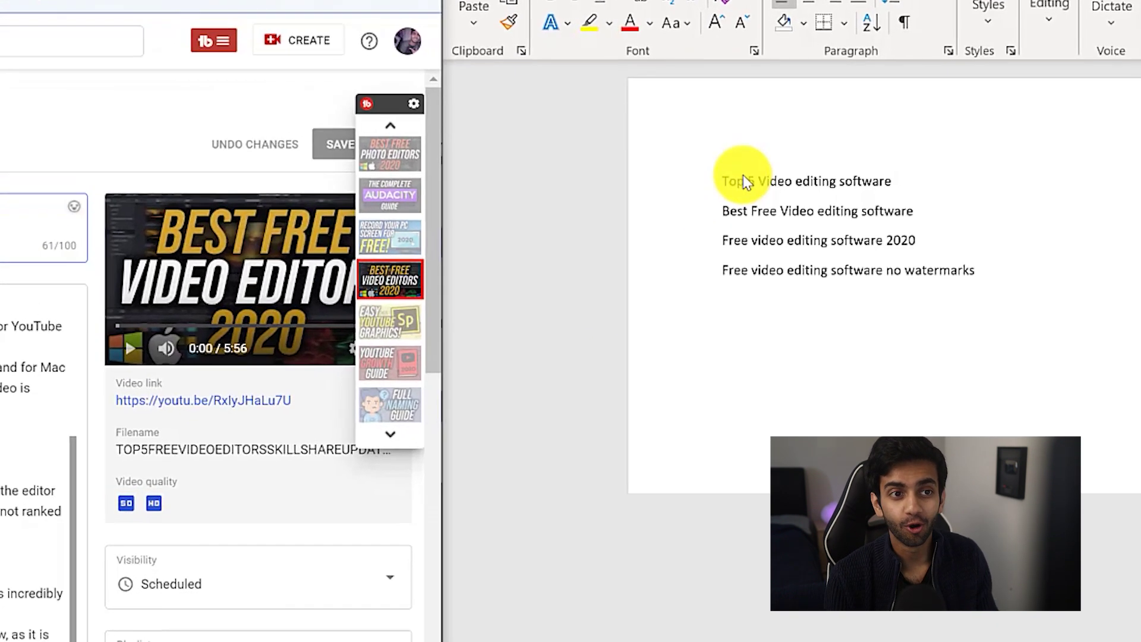
key("ctrl+a")
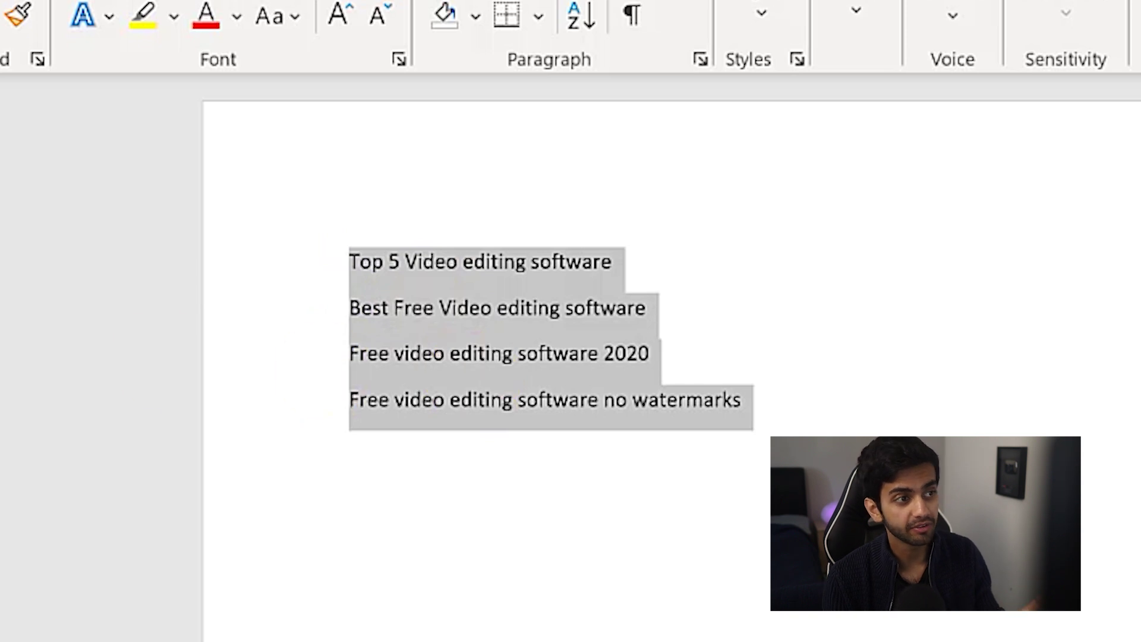
key("Right")
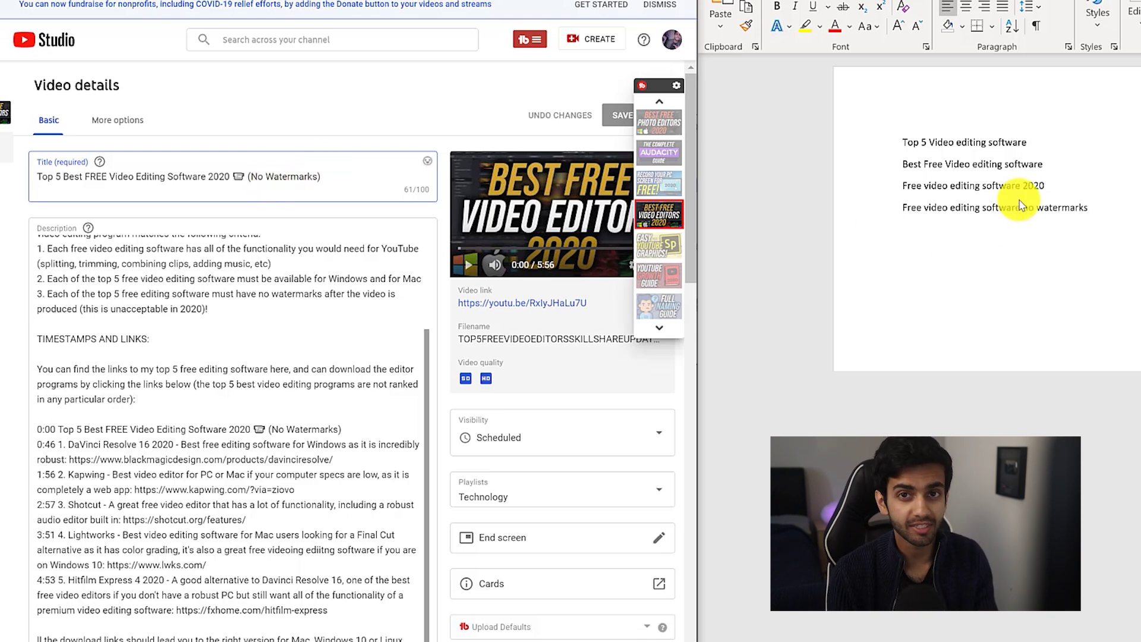
- Match the phrases "Top 5 Video editing software", "Best Free Video editing software" and "Free video editing software 2020" against the wording of the video title
left_click(290, 177)
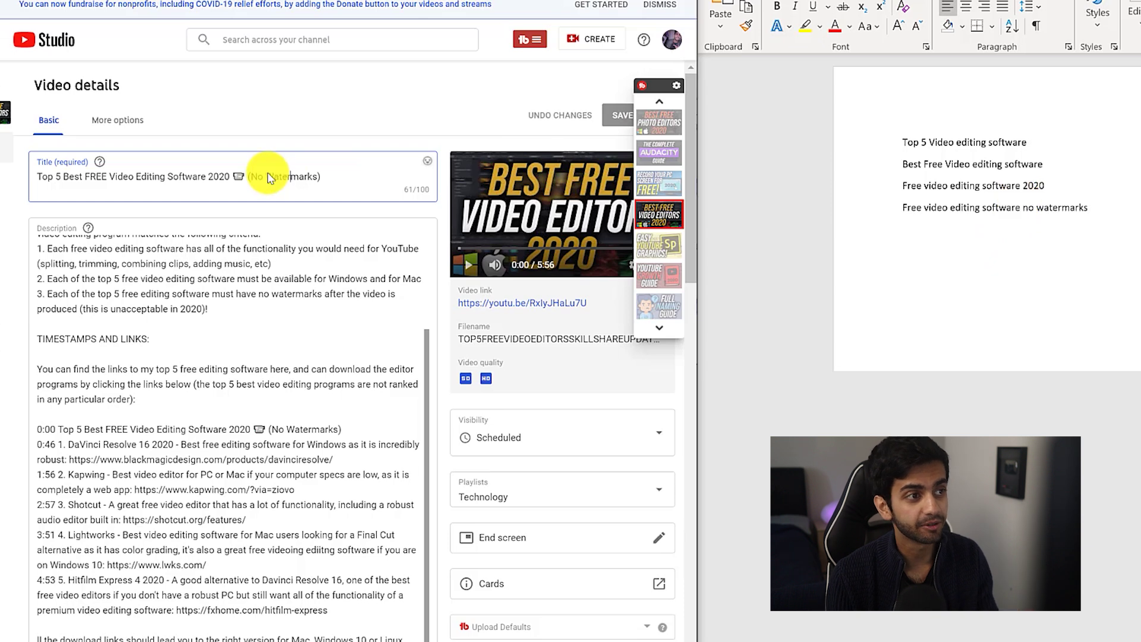
key("ctrl+a")
left_click(904, 145)
left_click_drag(904, 145, 974, 151)
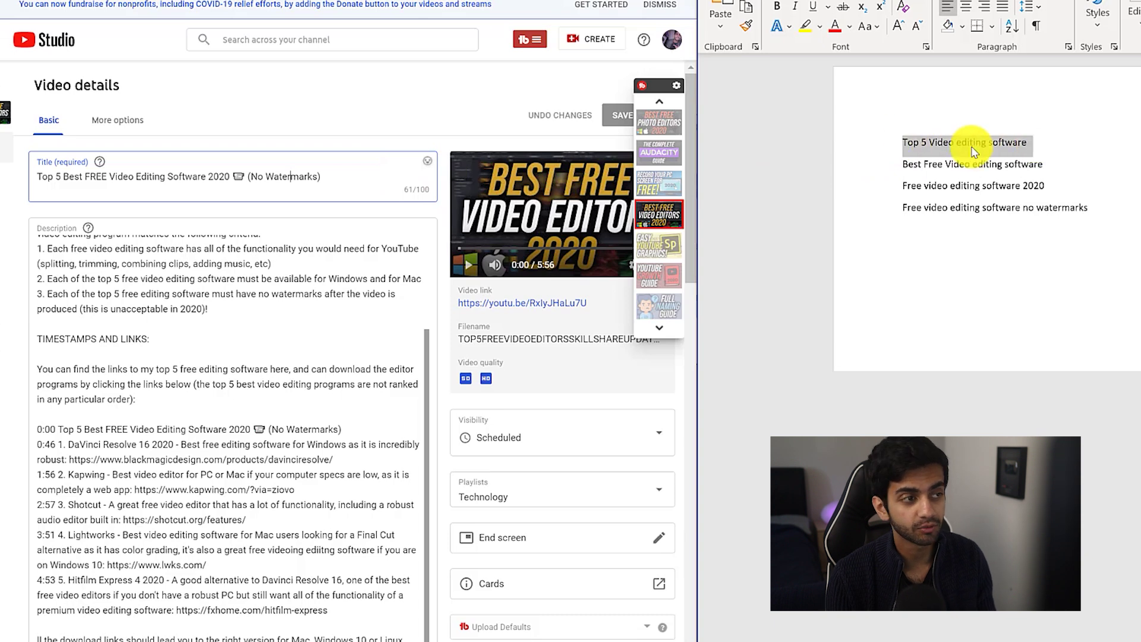
left_click(38, 176)
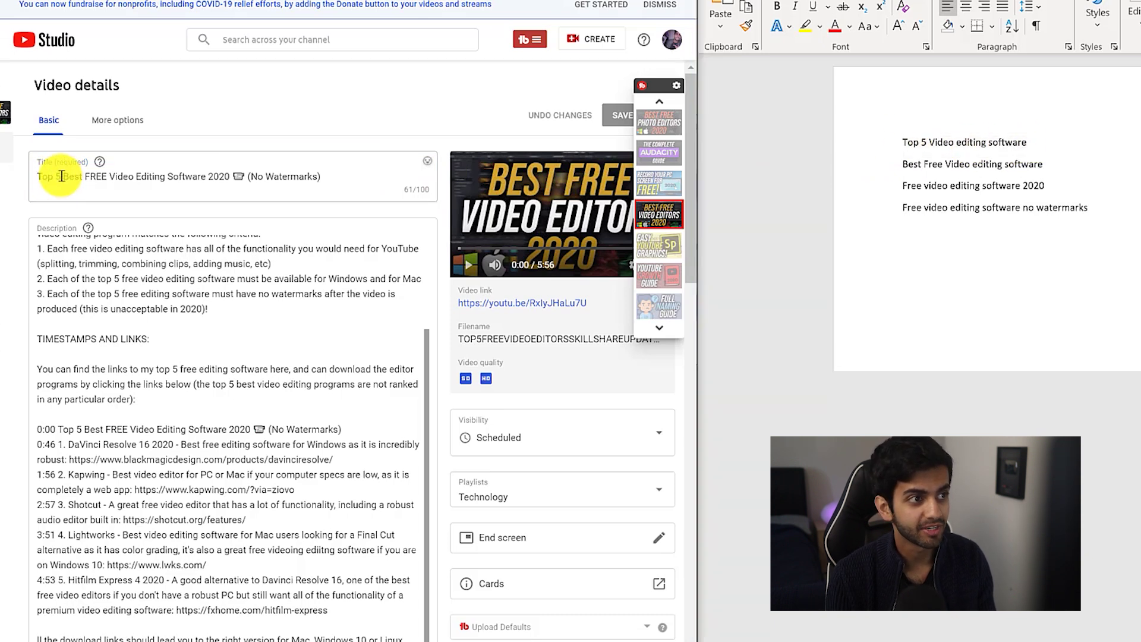
left_click_drag(61, 176, 37, 176)
left_click_drag(109, 176, 205, 176)
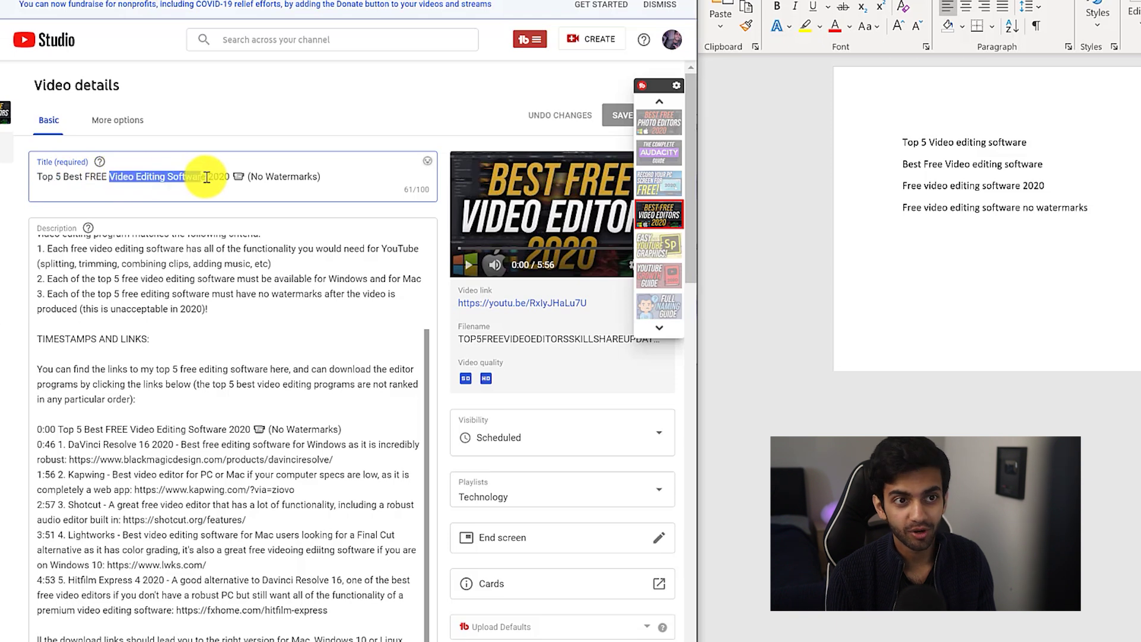
left_click_drag(908, 164, 1052, 166)
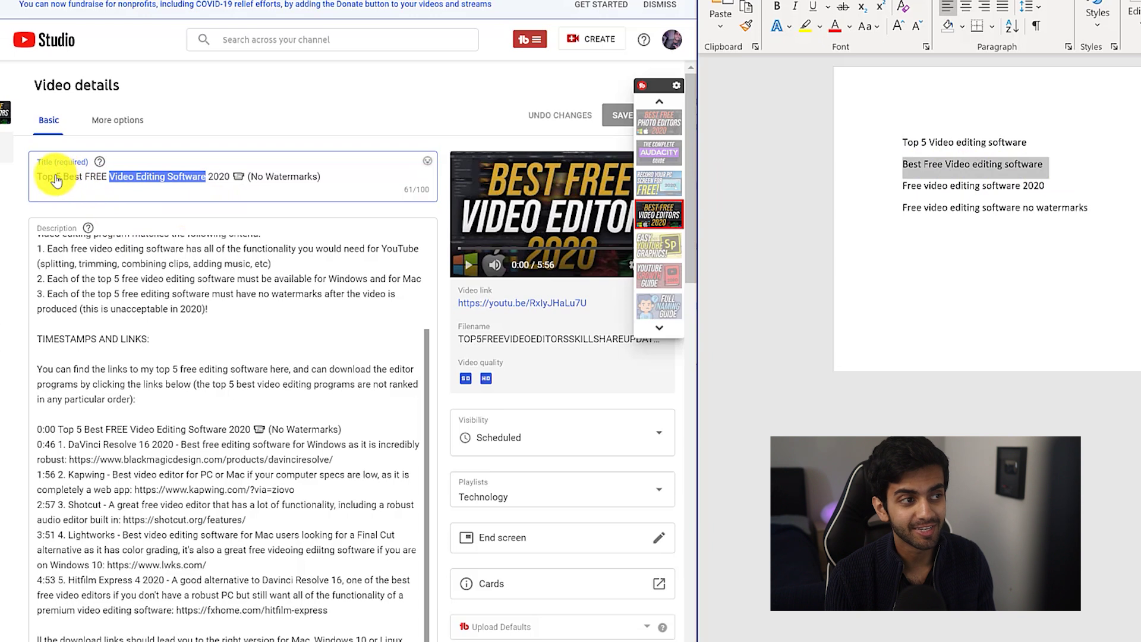
left_click_drag(65, 177, 202, 175)
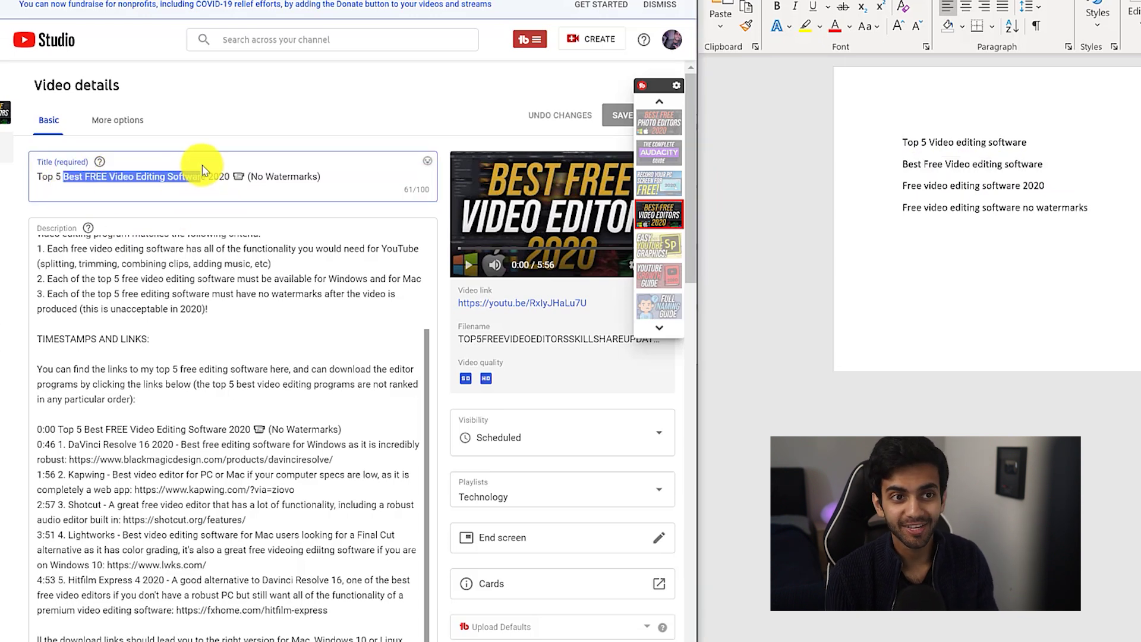
left_click_drag(903, 186, 1045, 186)
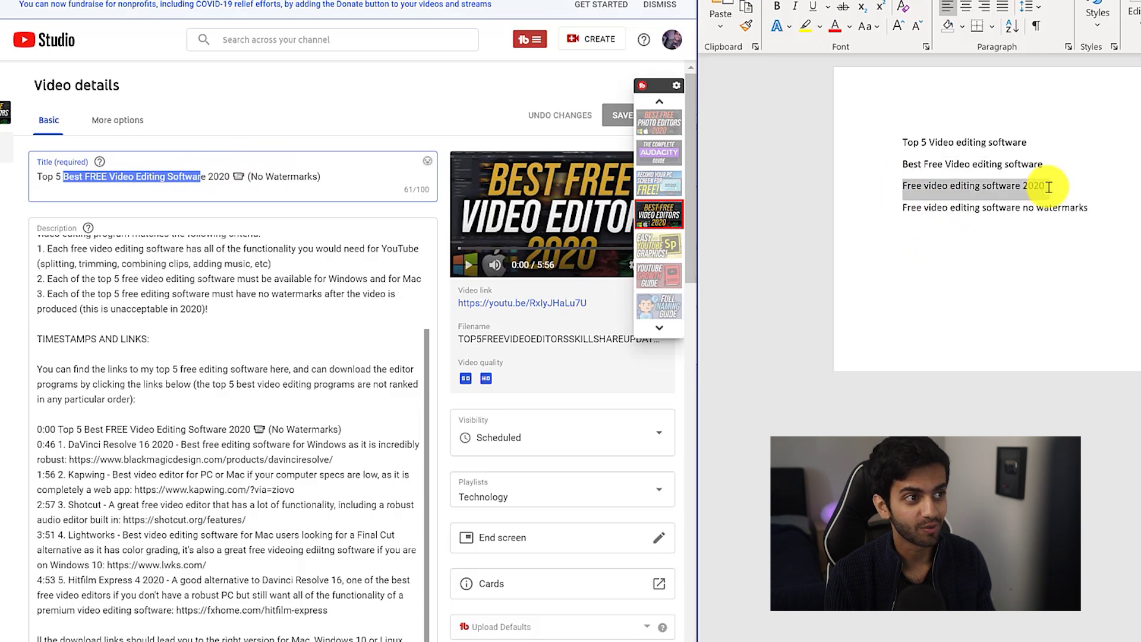
left_click(104, 182)
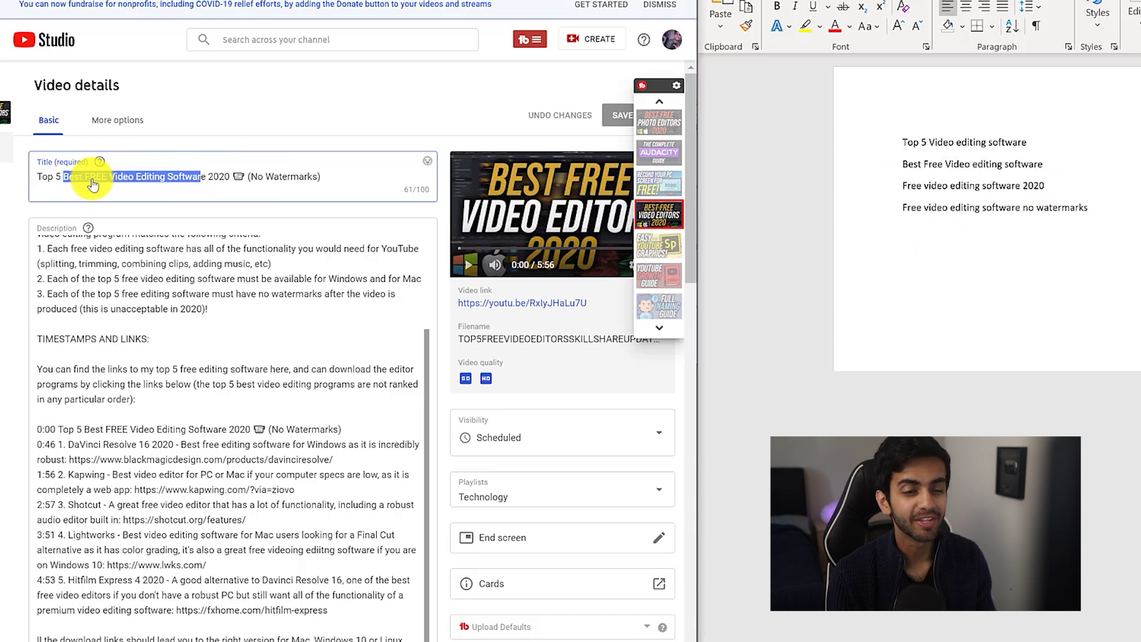
left_click(1109, 289)
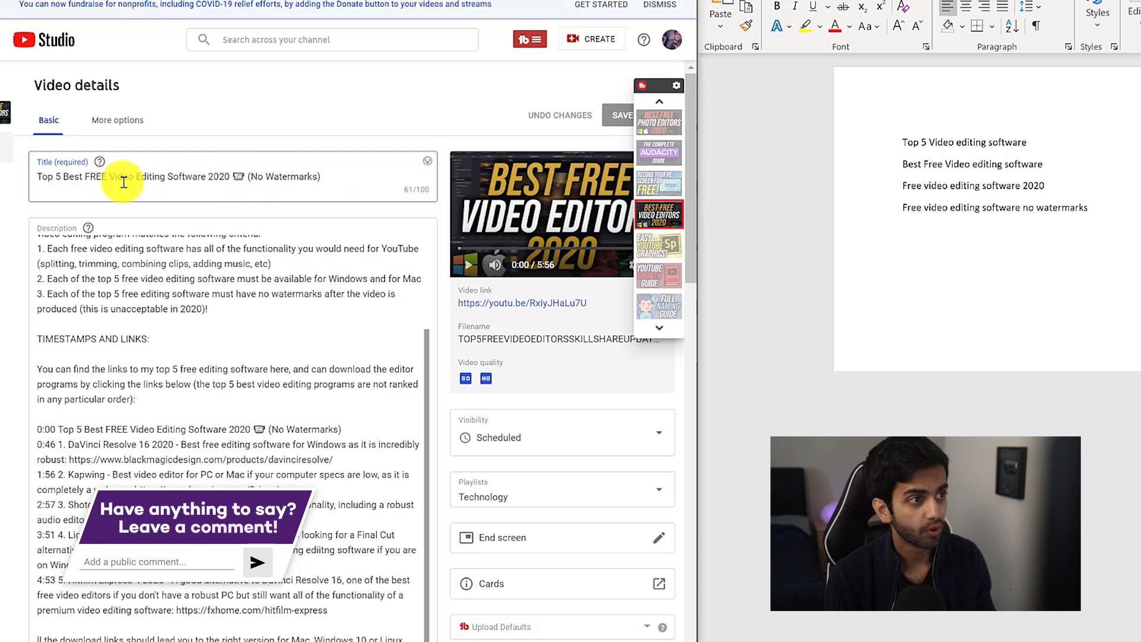
- Retitle the video "Best Video Editing Software: Top 5 Free Software You Can use with No watermarks"
left_click_drag(36, 176, 327, 172)
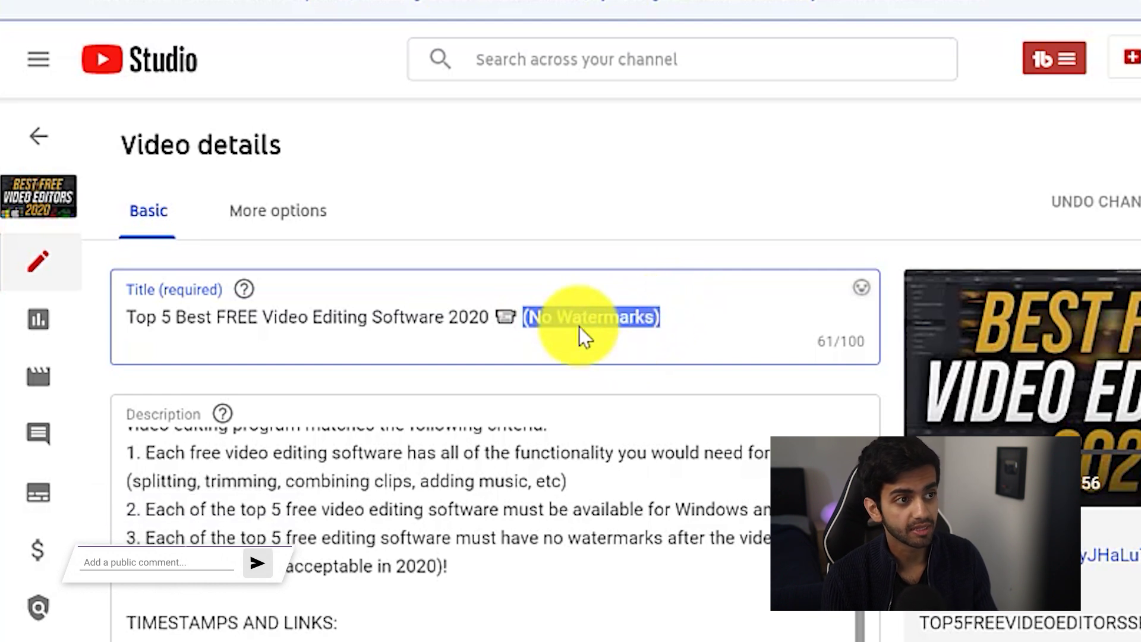
key("Right")
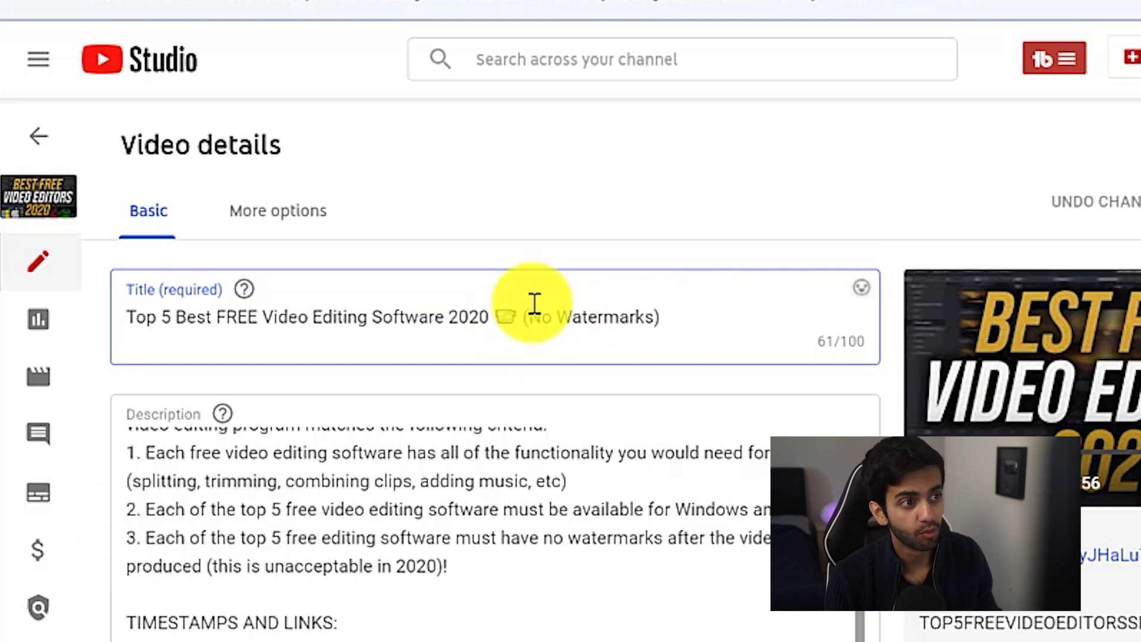
left_click_drag(519, 316, 711, 321)
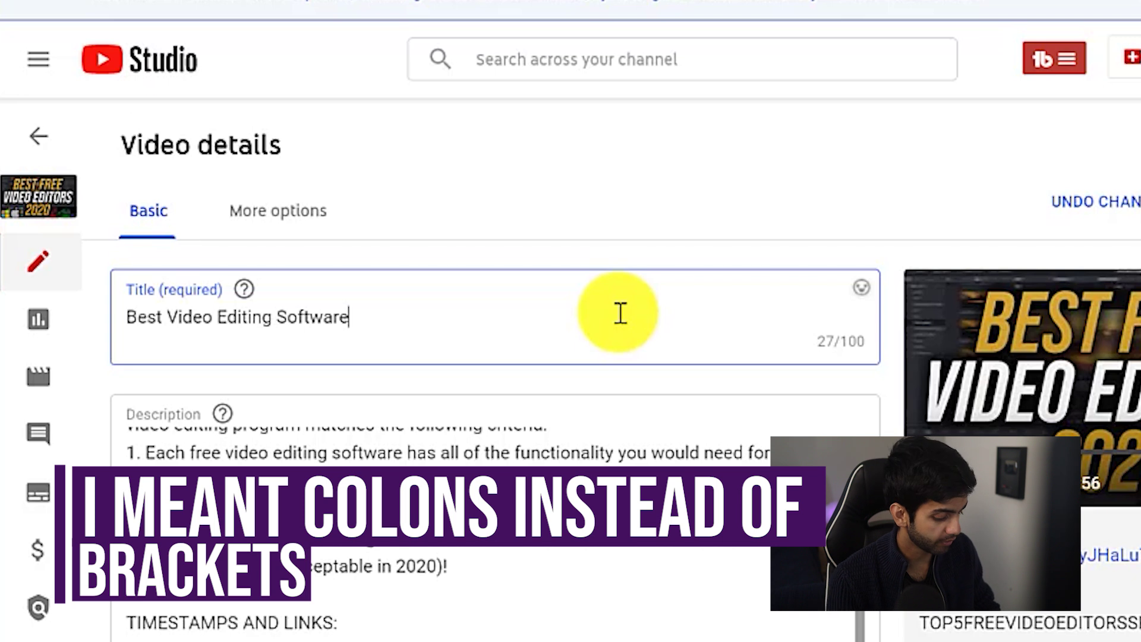
type(": Top 5 ")
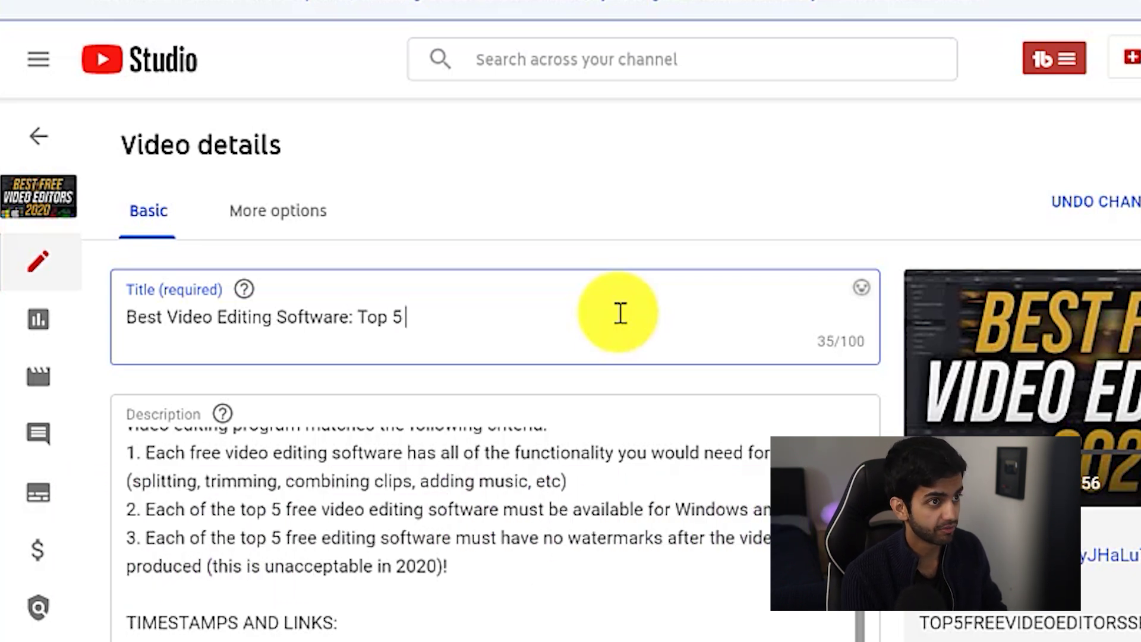
type("Free Software ")
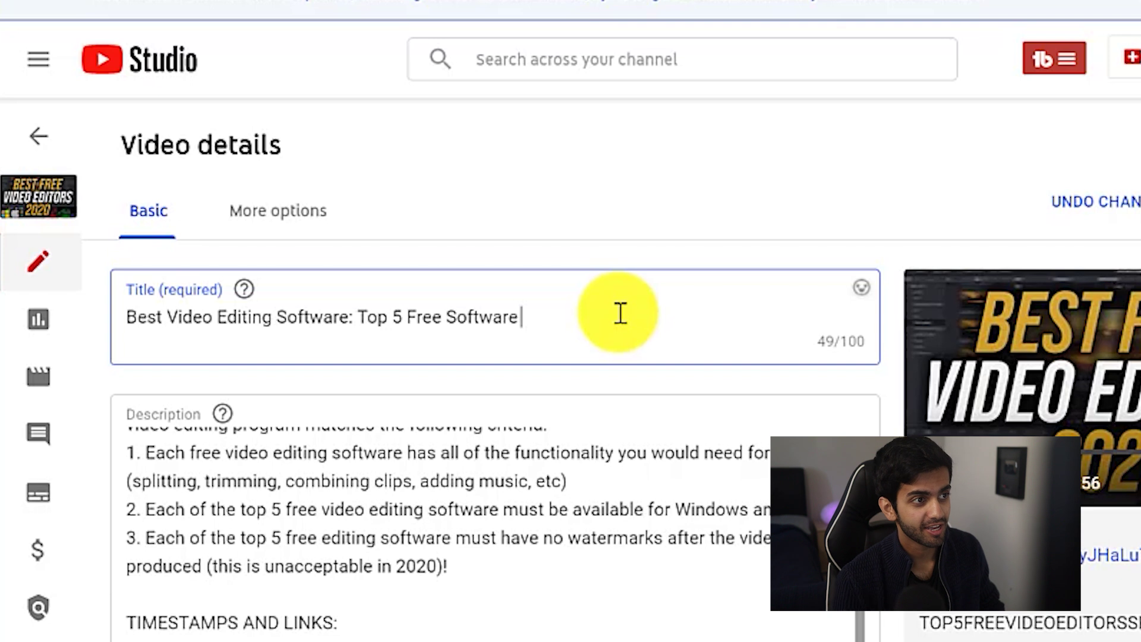
type("You Can use with No watermarks")
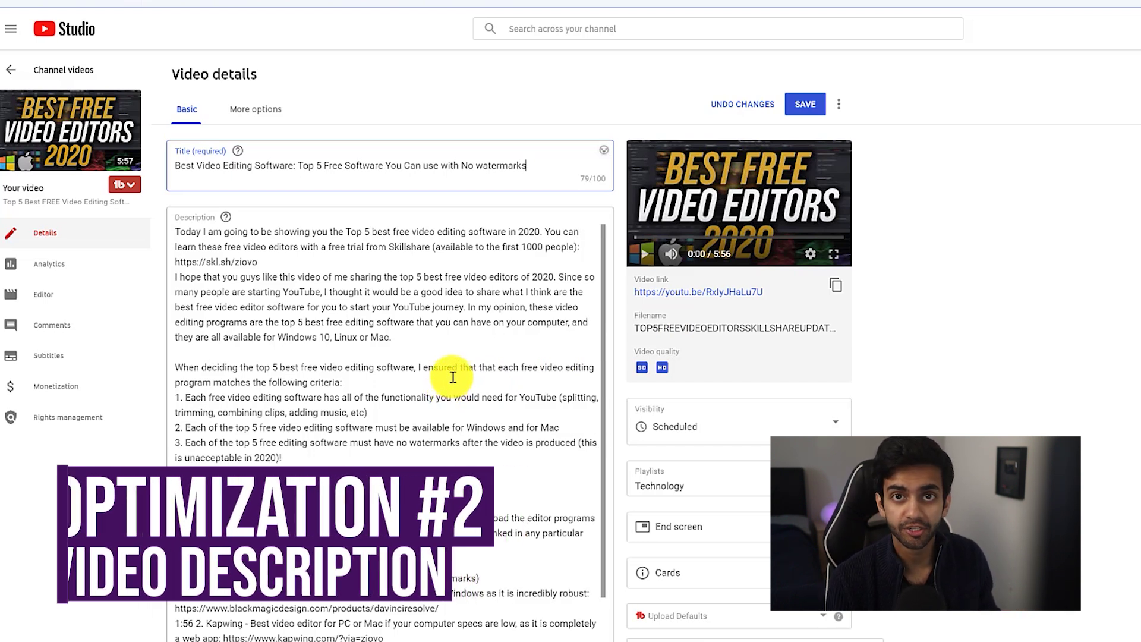
- Read through the video description, examining the keywords used in its opening sentences about the top 5 best free video editing software
scroll(387, 356, "down", 5)
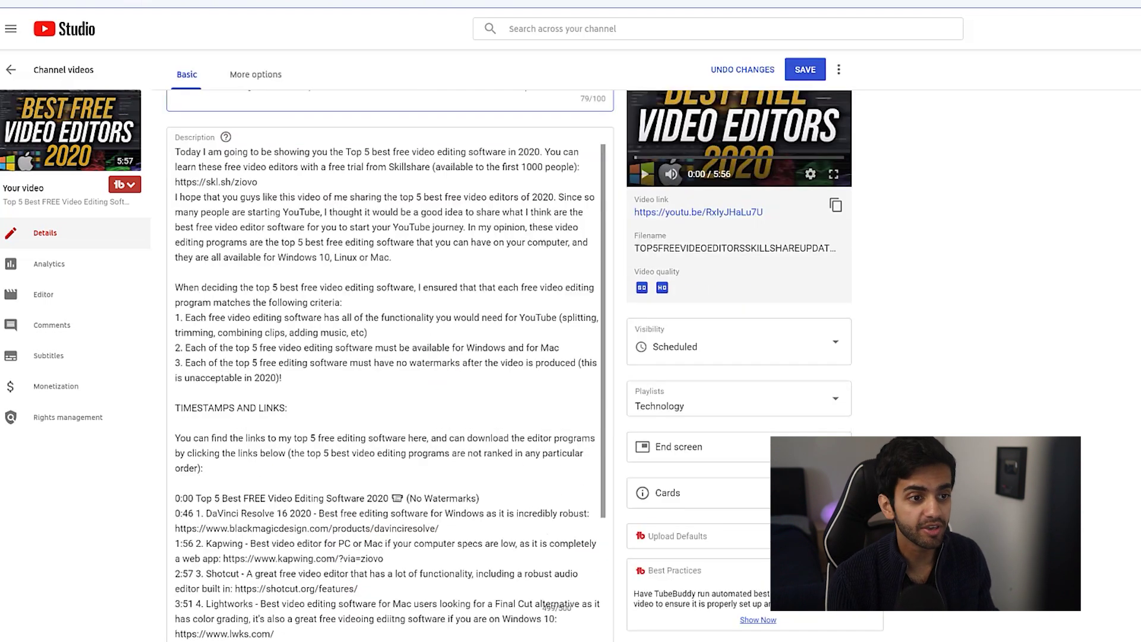
scroll(386, 356, "up", 3)
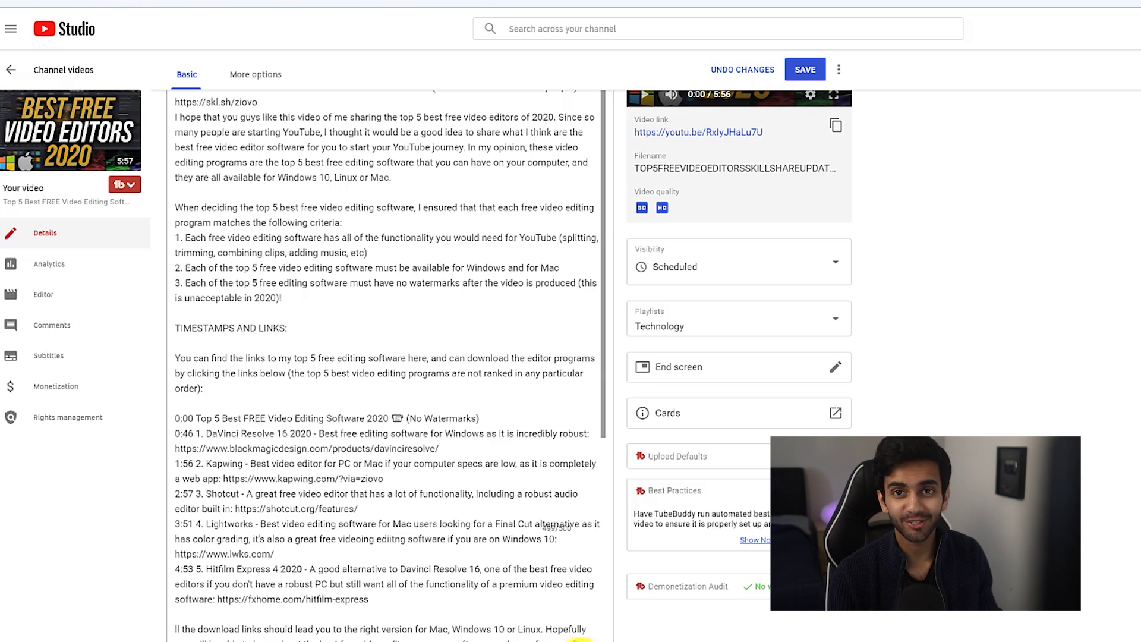
scroll(537, 532, "up", 3)
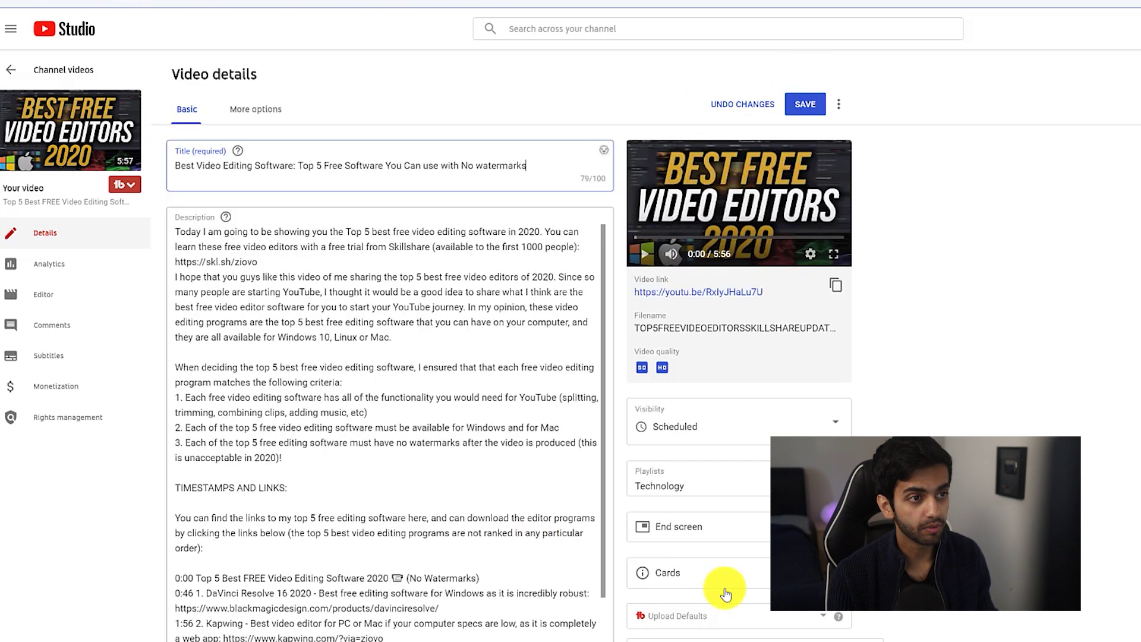
scroll(684, 571, "down", 2)
scroll(250, 350, "down", 3)
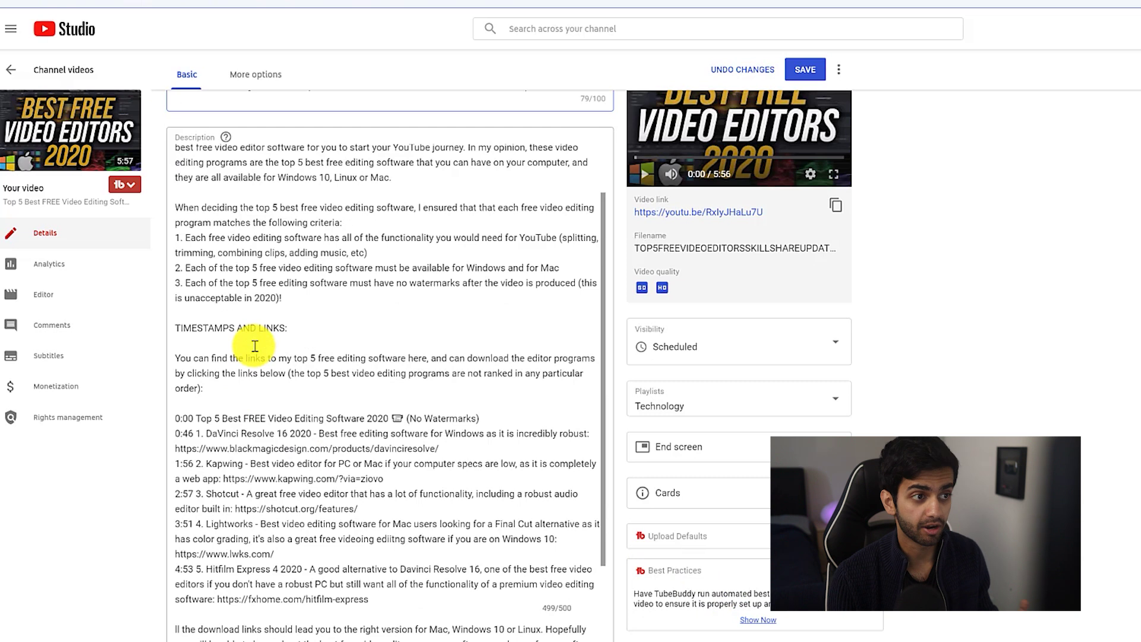
scroll(262, 348, "up", 2)
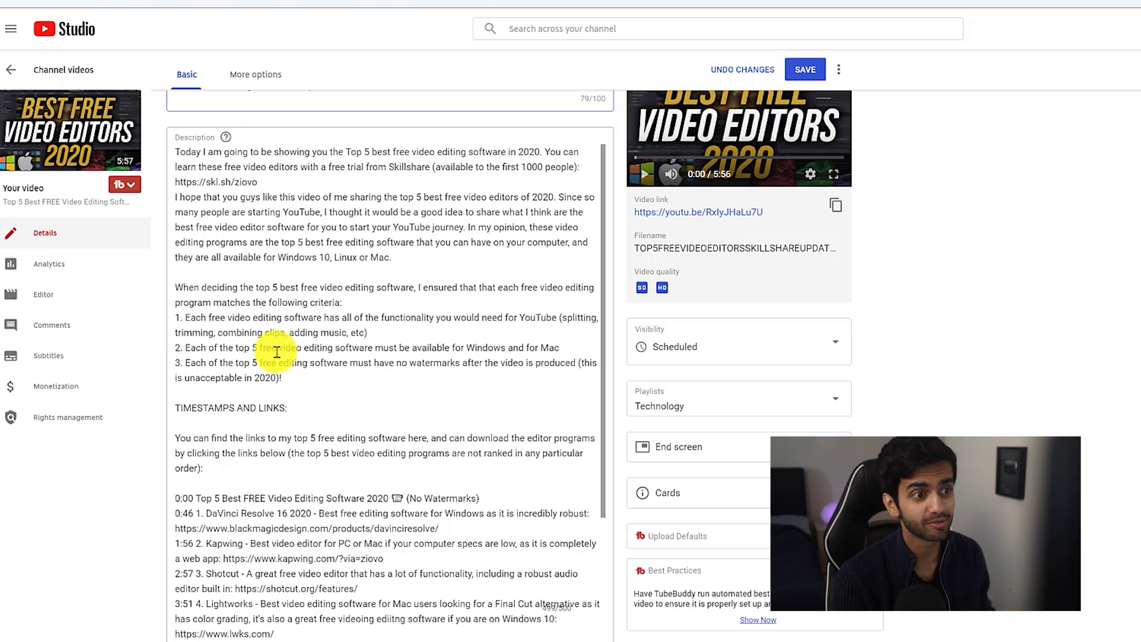
scroll(315, 333, "up", 2)
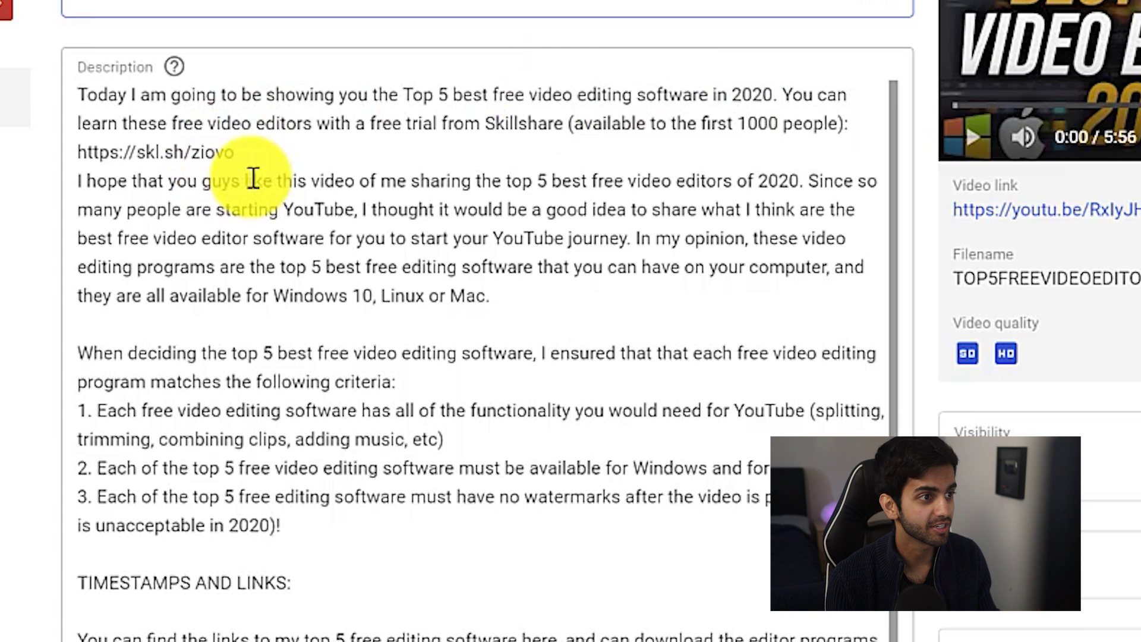
left_click_drag(403, 95, 736, 123)
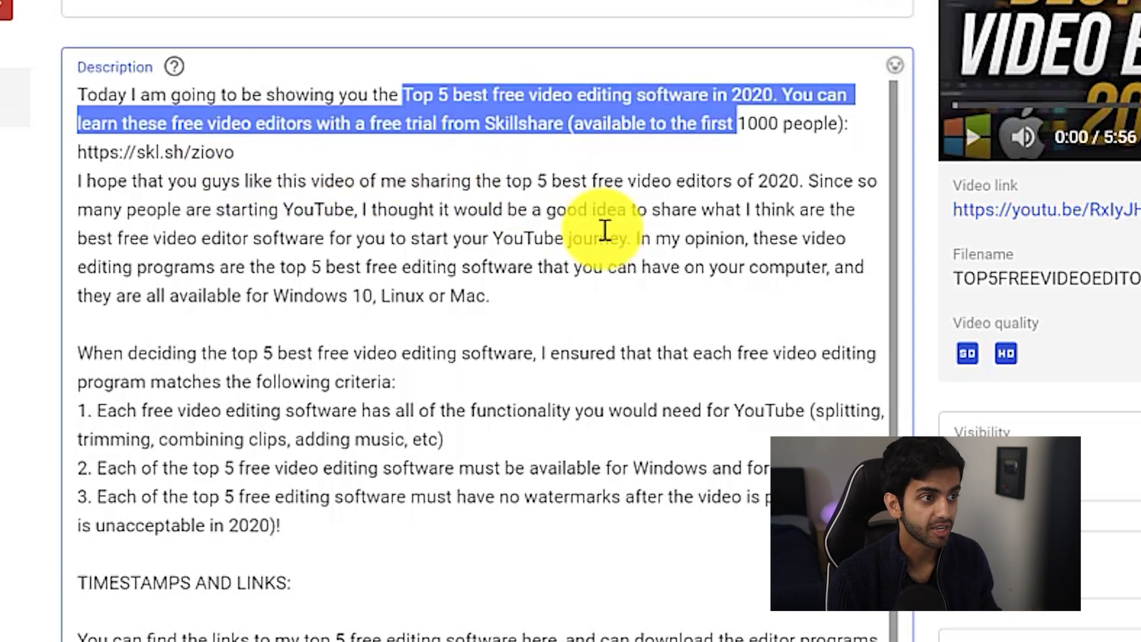
left_click(393, 230)
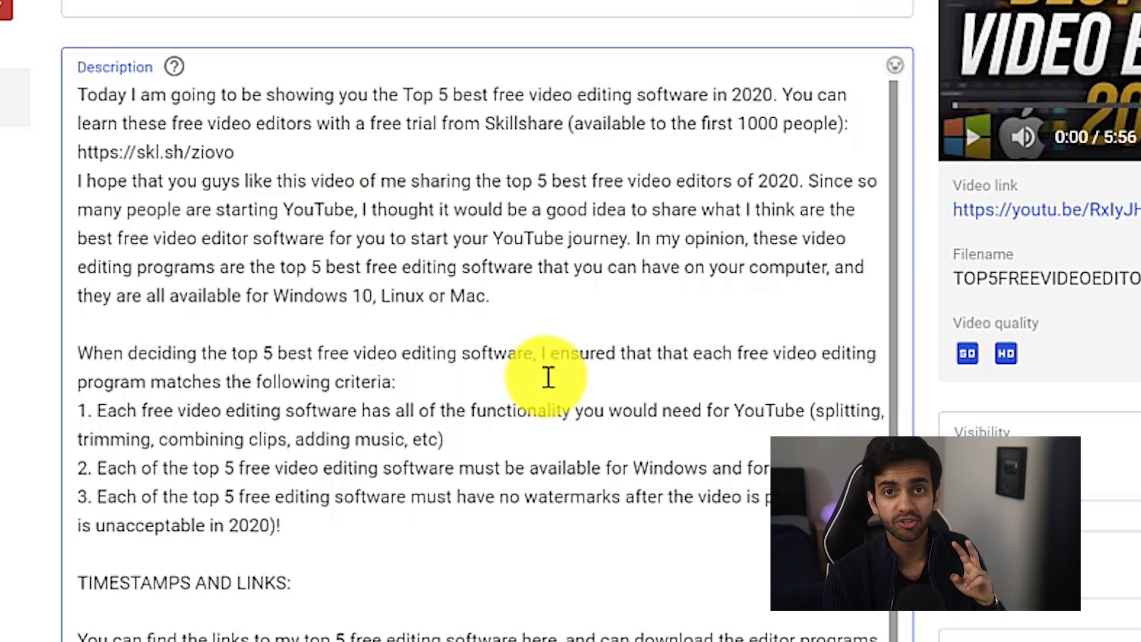
- Examine the timestamped software list in the description and the suggested video clip in Google's results for "how to close excel"
scroll(600, 547, "down", 5)
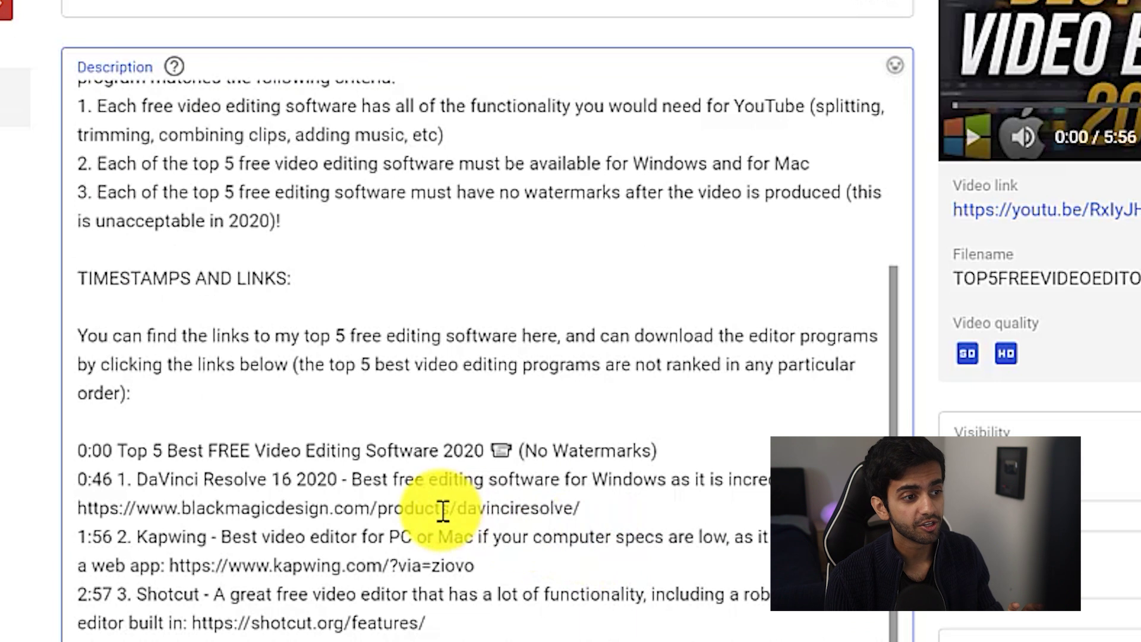
left_click_drag(80, 456, 416, 641)
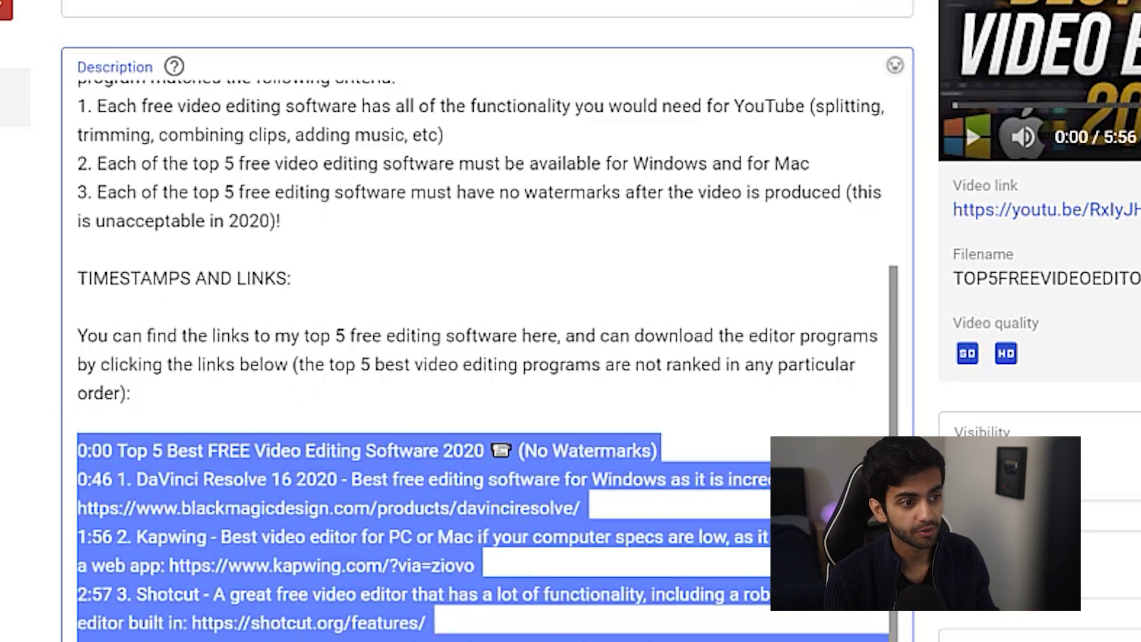
left_click(204, 486)
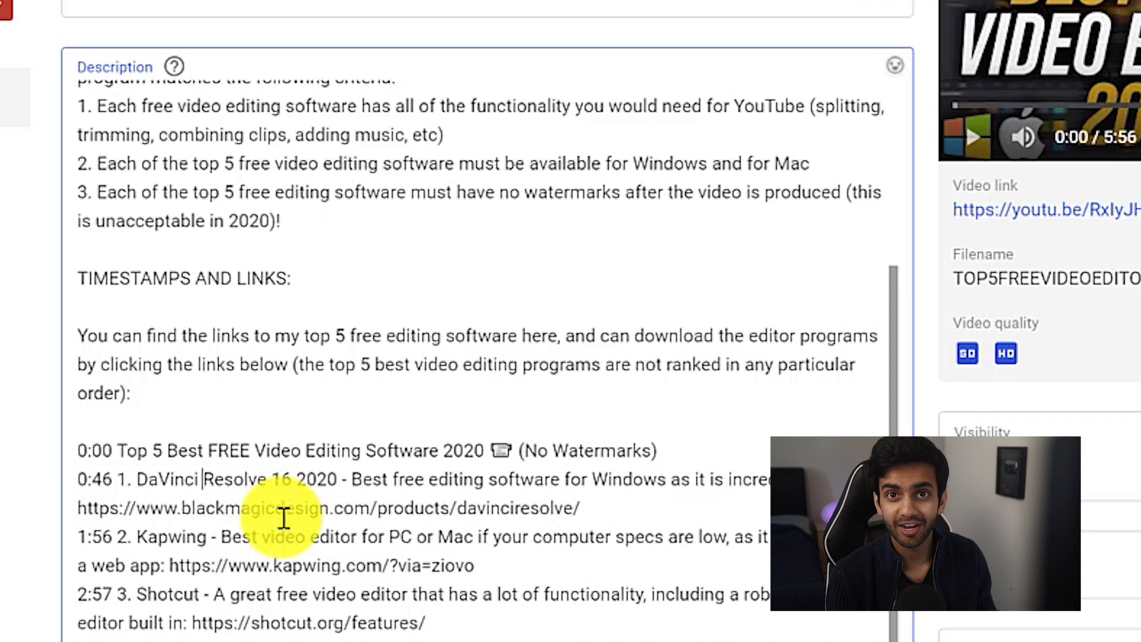
left_click_drag(143, 480, 767, 490)
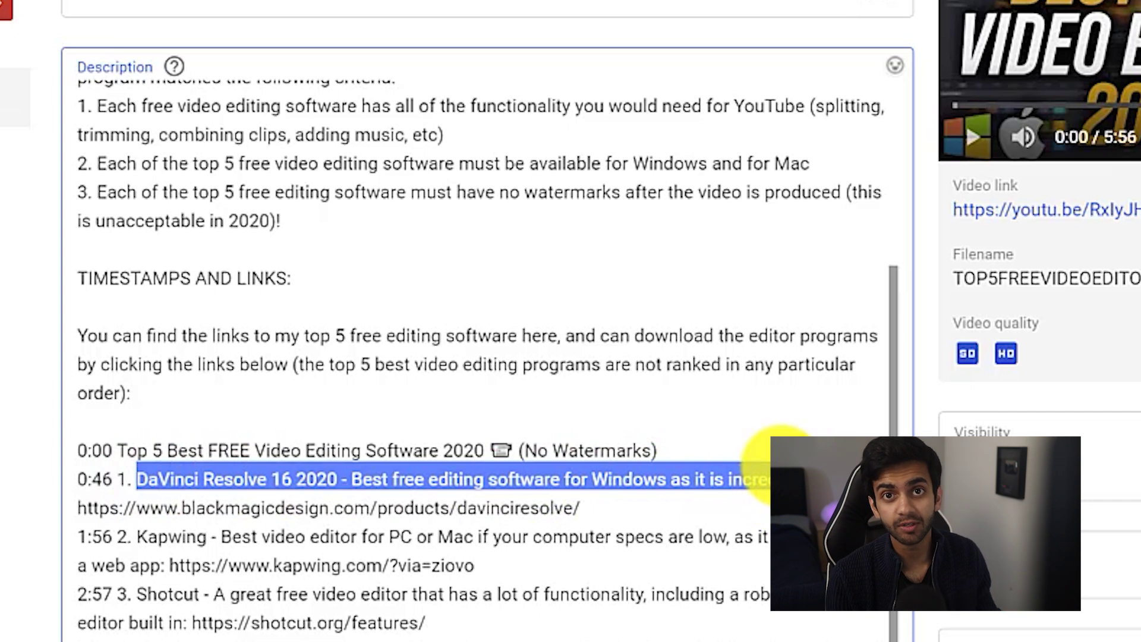
left_click(544, 621)
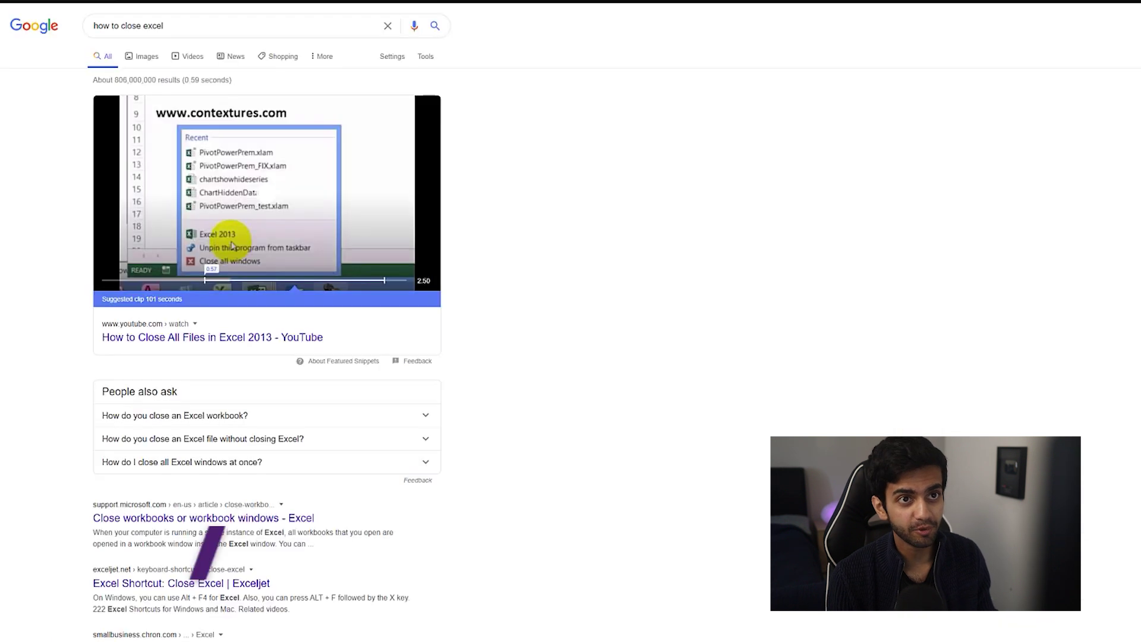
left_click_drag(185, 26, 79, 28)
left_click(748, 311)
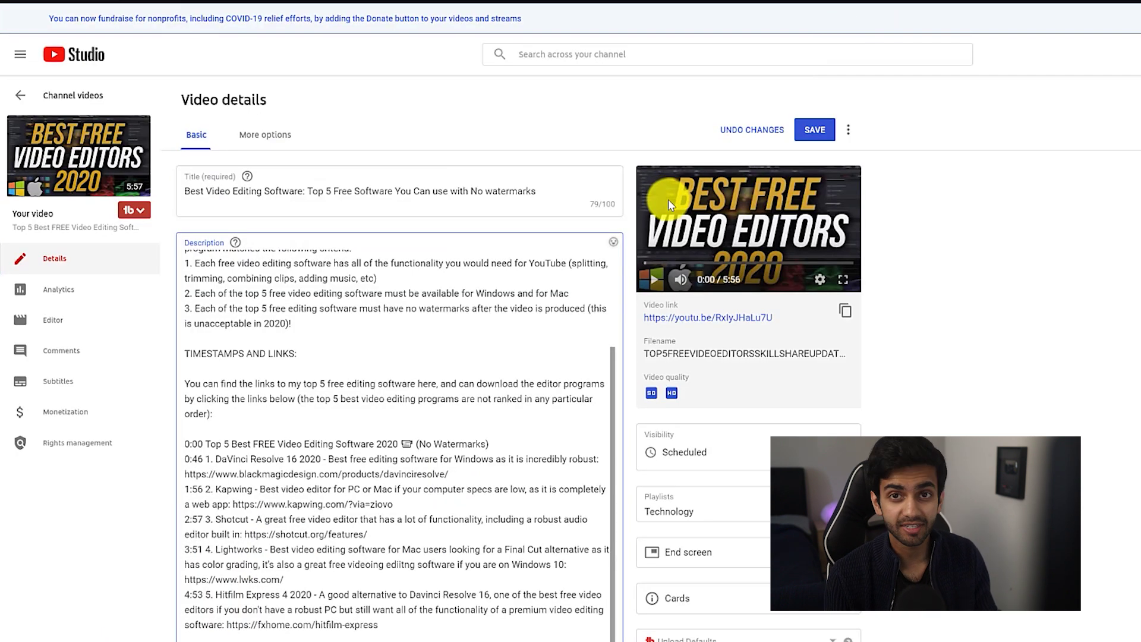
- Examine the video's tags and their character count in the video details
scroll(593, 421, "down", 5)
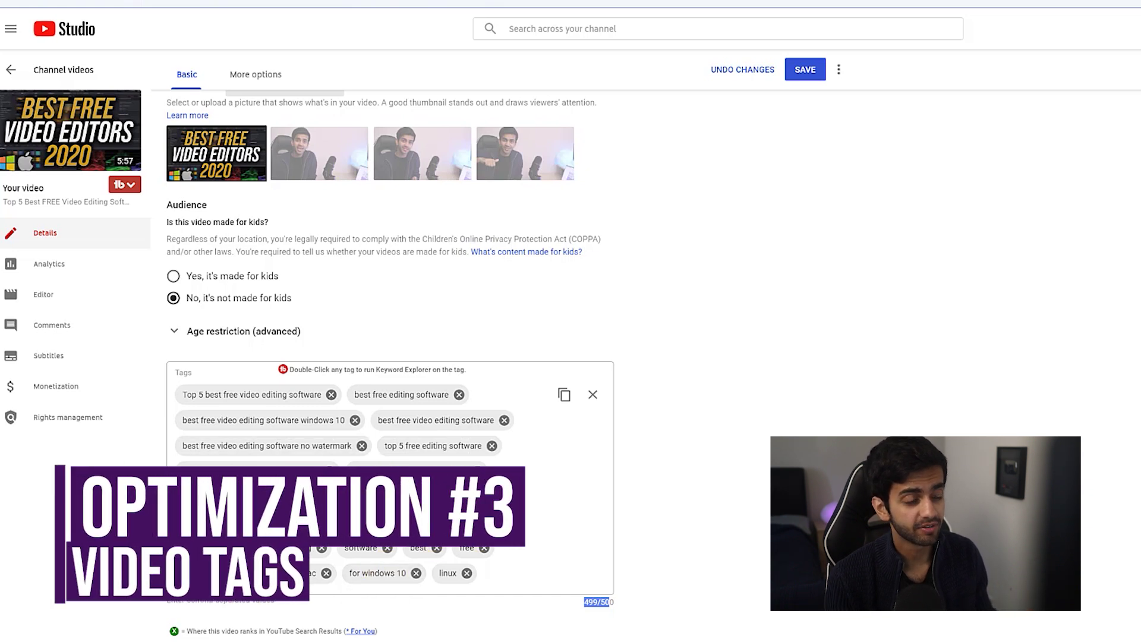
left_click(595, 599)
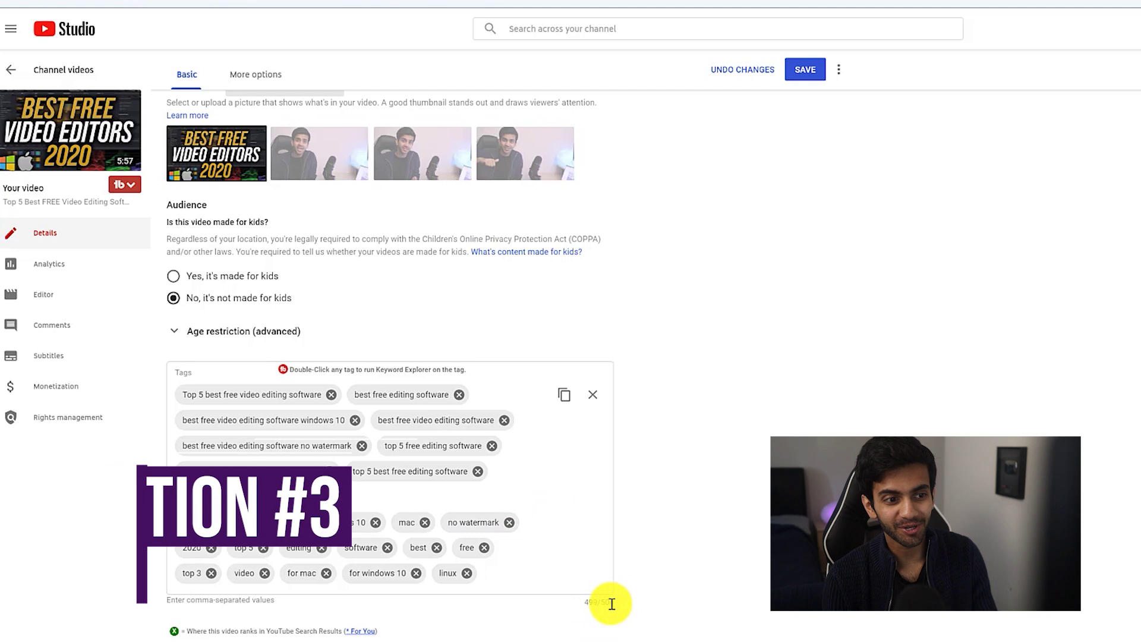
left_click_drag(612, 602, 583, 602)
left_click(604, 603)
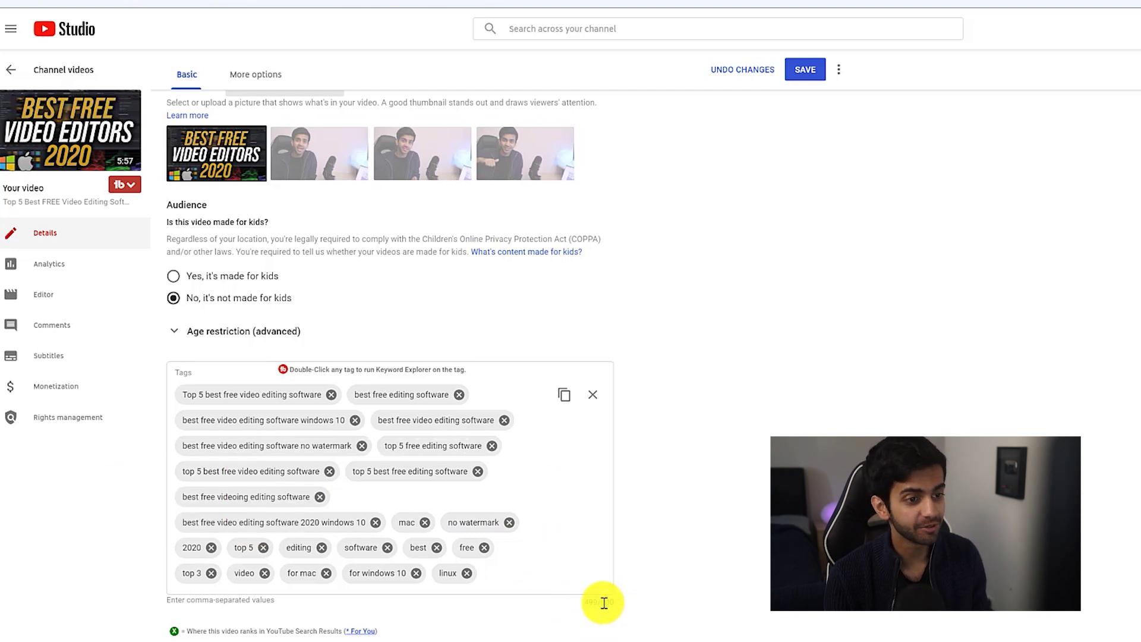